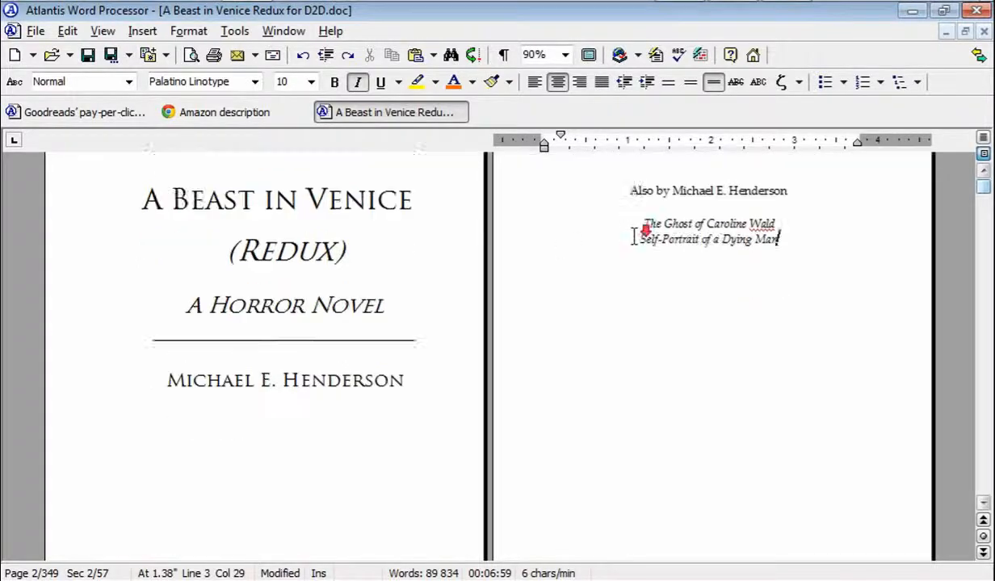
# Step: Add the words "this is test" after the title "Self-Portrait of a Dying Man" on the second page
pyautogui.scroll(-3, 630, 240)
pyautogui.scroll(3, 634, 240)
pyautogui.write('this is test')
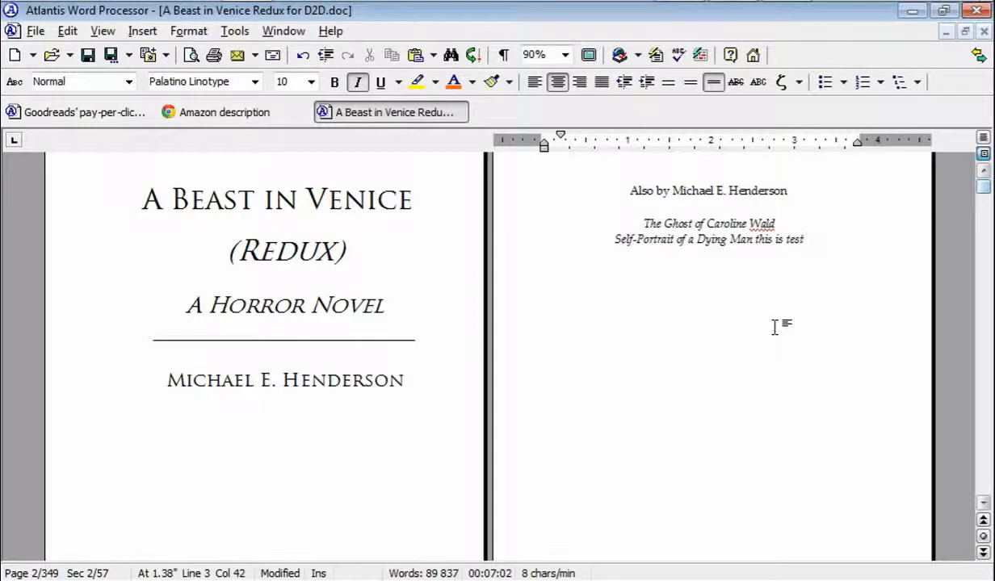
# Step: Delete the test words after "Self-Portrait of a Dying Man"
pyautogui.press('BackSpace')
pyautogui.press('BackSpace')
pyautogui.press('BackSpace')
pyautogui.press('BackSpace')
pyautogui.press('BackSpace')
pyautogui.press('BackSpace')
pyautogui.press('BackSpace')
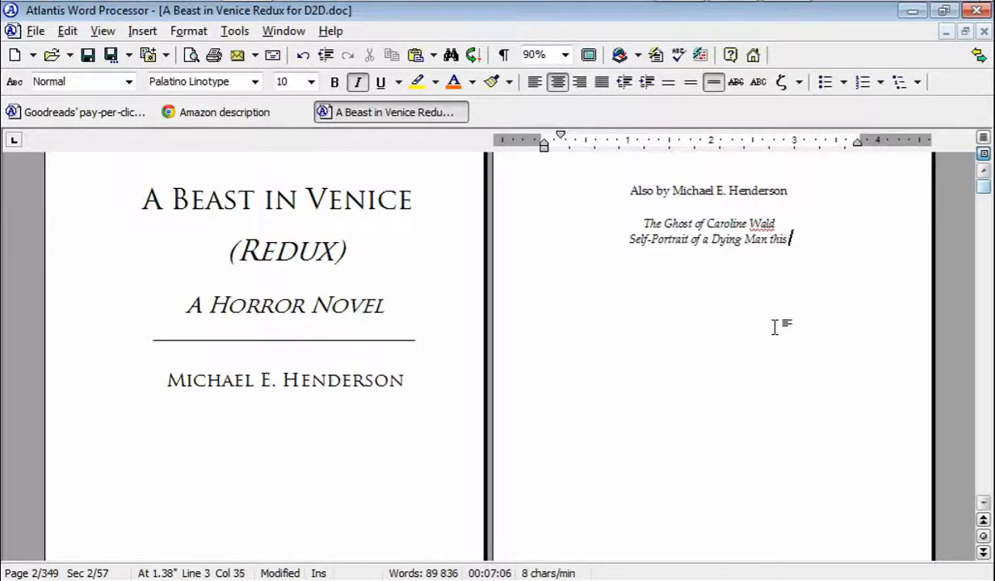
pyautogui.press('BackSpace')
pyautogui.press('BackSpace')
pyautogui.press('BackSpace')
pyautogui.press('BackSpace')
pyautogui.press('BackSpace')
pyautogui.press('BackSpace')
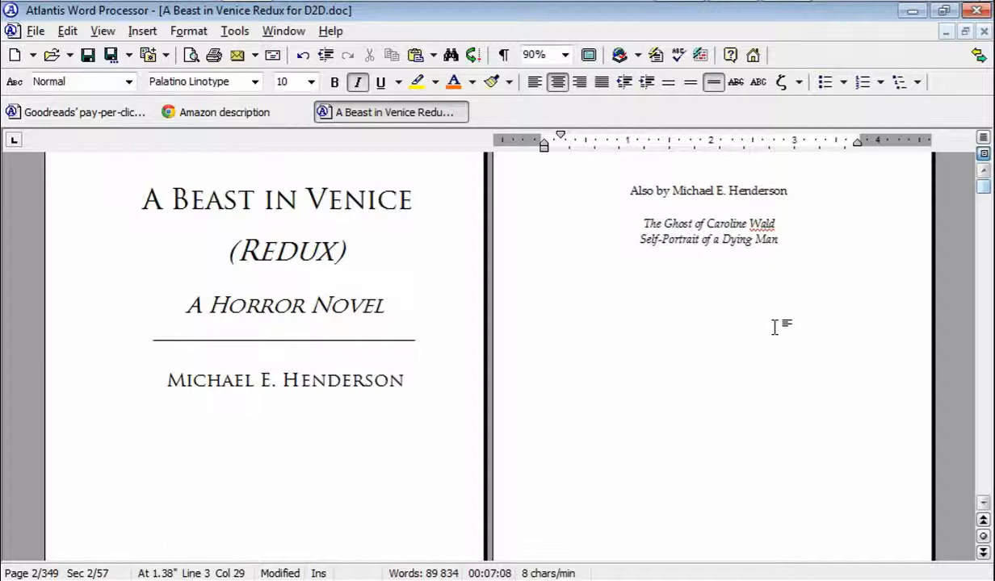
# Step: Review the novel's front matter, from the title, copyright and dedication pages to the Acknowledgments and the Part One page
pyautogui.scroll(-2, 225, 355)
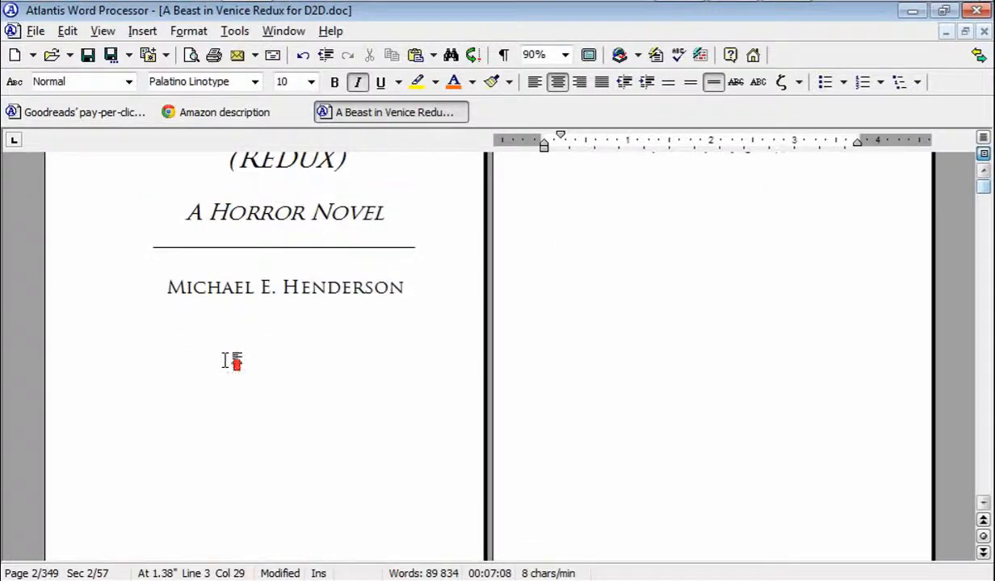
pyautogui.scroll(3, 227, 355)
pyautogui.scroll(-2, 267, 311)
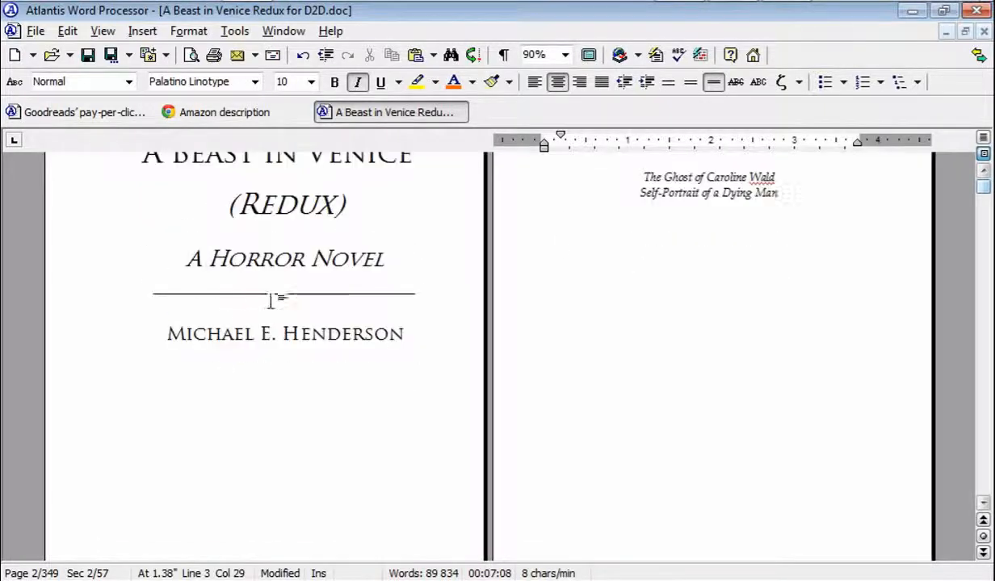
pyautogui.scroll(2, 222, 307)
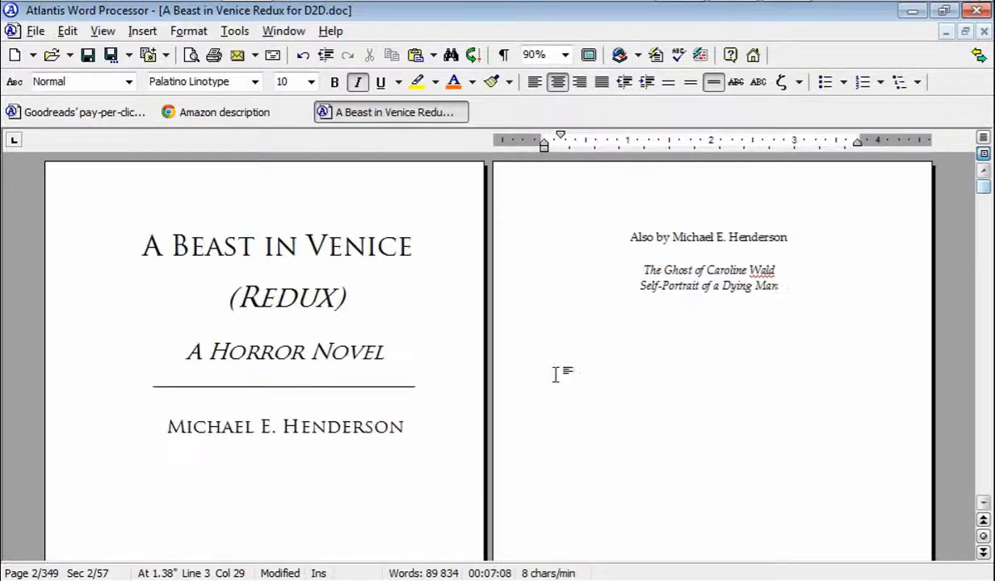
pyautogui.scroll(-10, 646, 376)
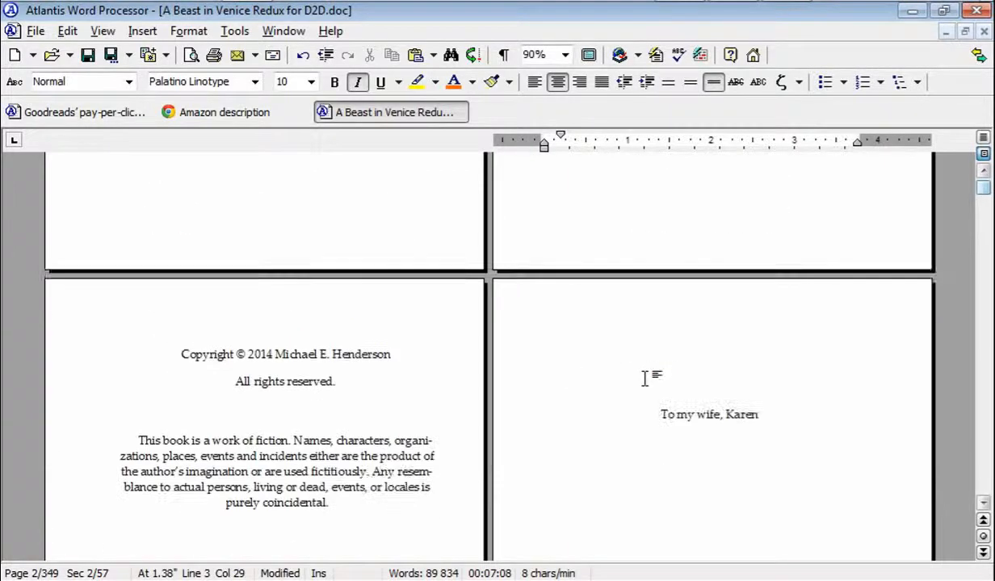
pyautogui.scroll(-3, 638, 377)
pyautogui.scroll(8, 626, 377)
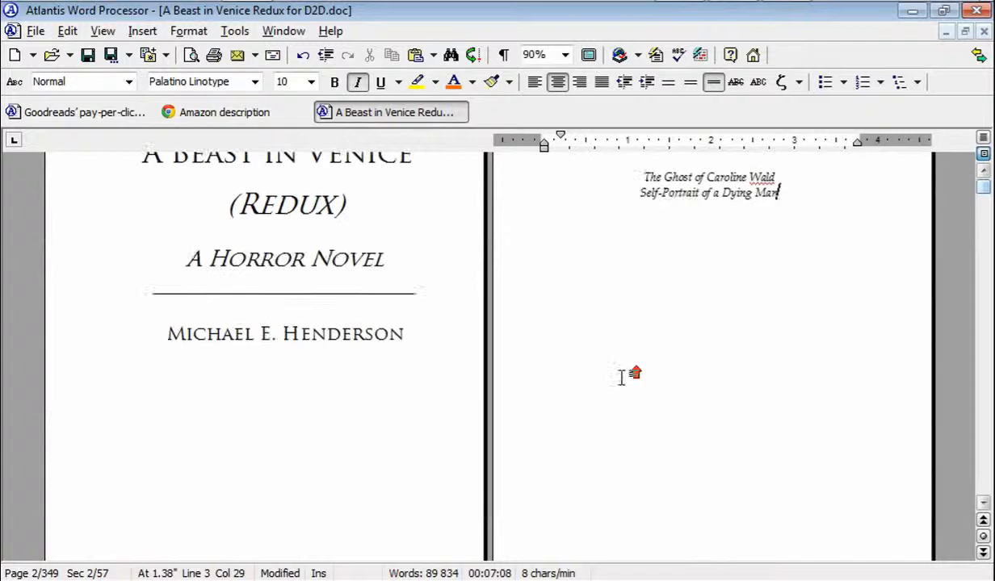
pyautogui.scroll(1, 630, 367)
pyautogui.scroll(-4, 555, 402)
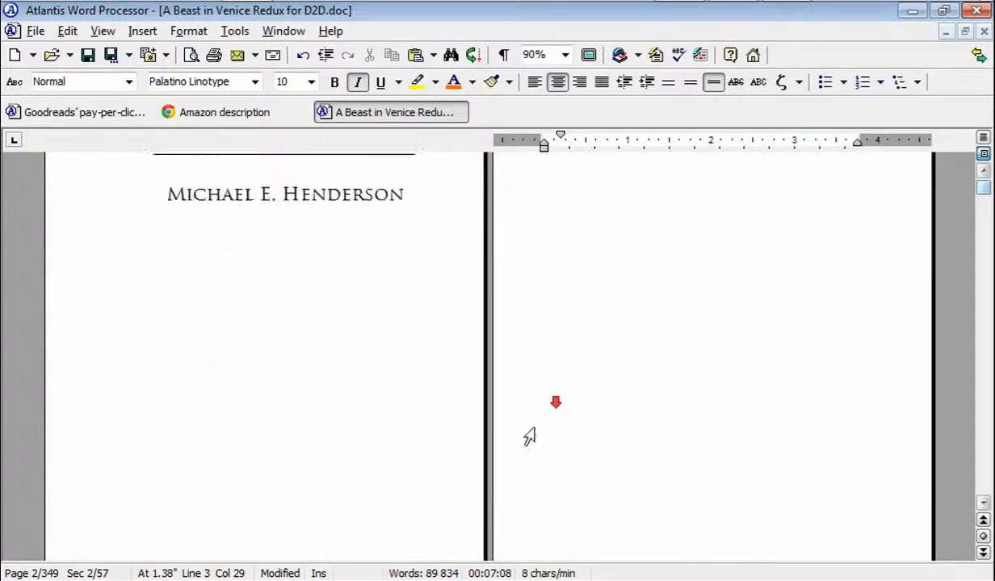
pyautogui.scroll(-5, 529, 437)
pyautogui.scroll(-3, 728, 344)
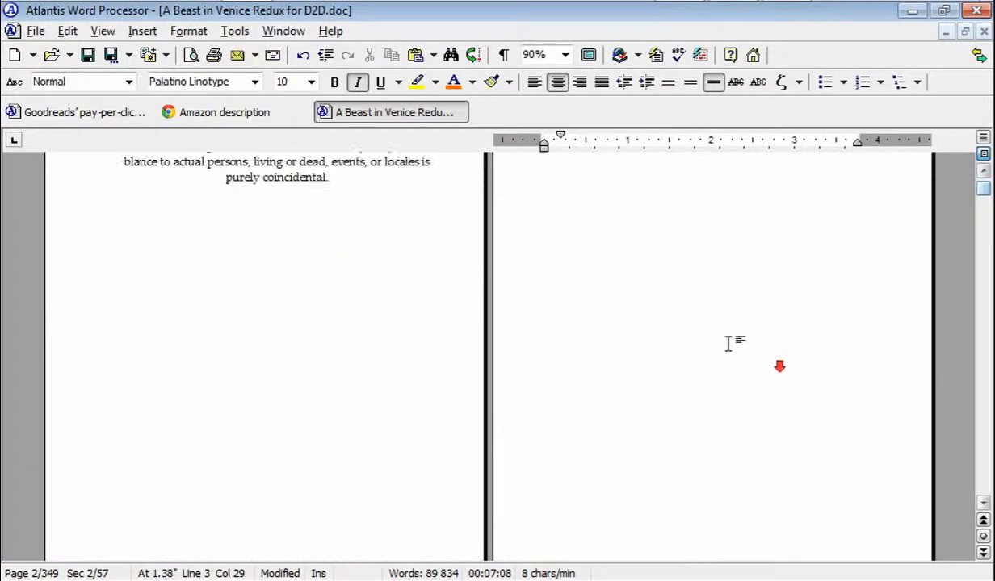
pyautogui.scroll(-6, 711, 361)
pyautogui.scroll(2, 708, 355)
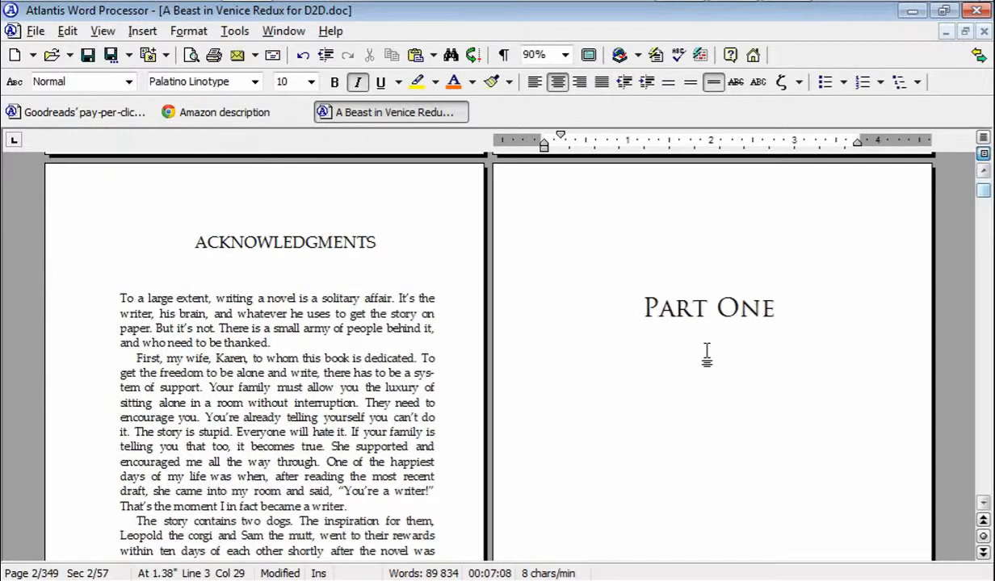
# Step: Examine the layout of the Prologue and chapter I, including the page numbers and running headers
pyautogui.scroll(-8, 706, 355)
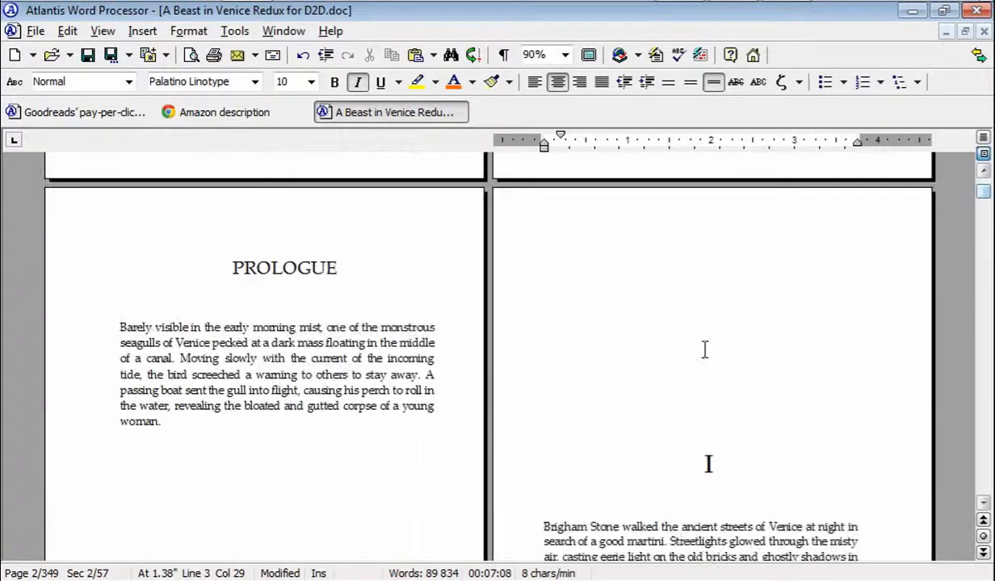
pyautogui.scroll(-4, 705, 348)
pyautogui.scroll(-1, 749, 310)
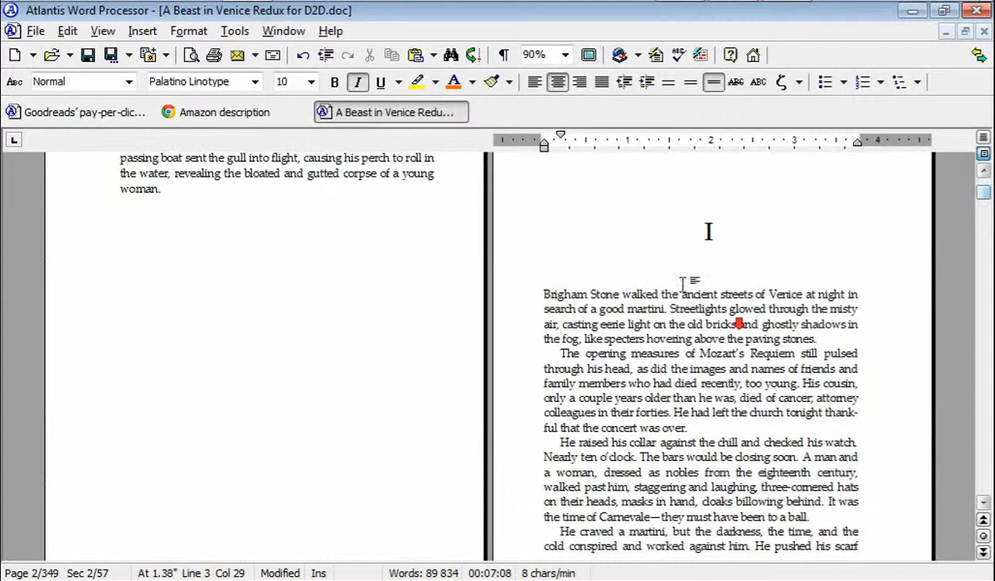
pyautogui.scroll(-5, 595, 288)
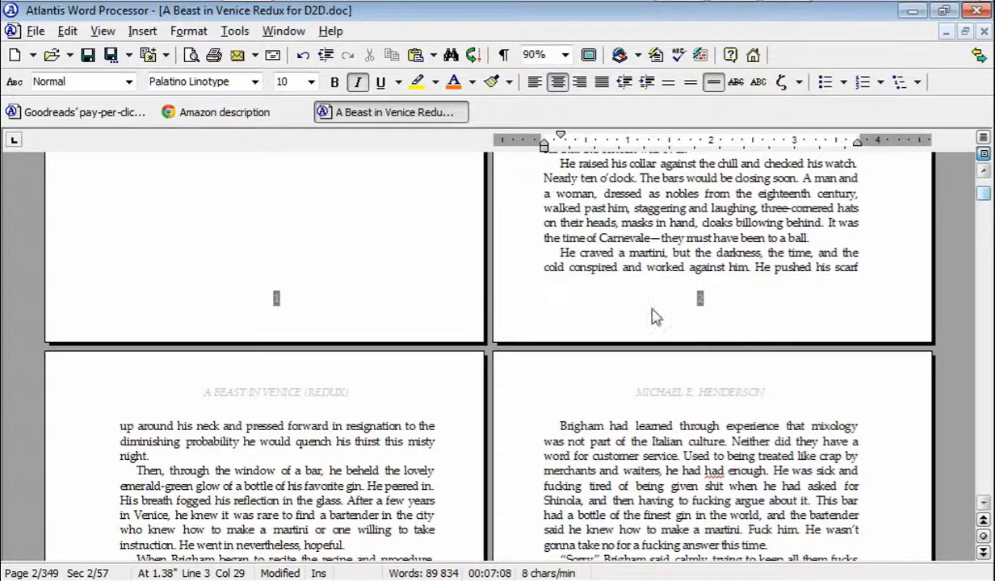
pyautogui.scroll(5, 655, 317)
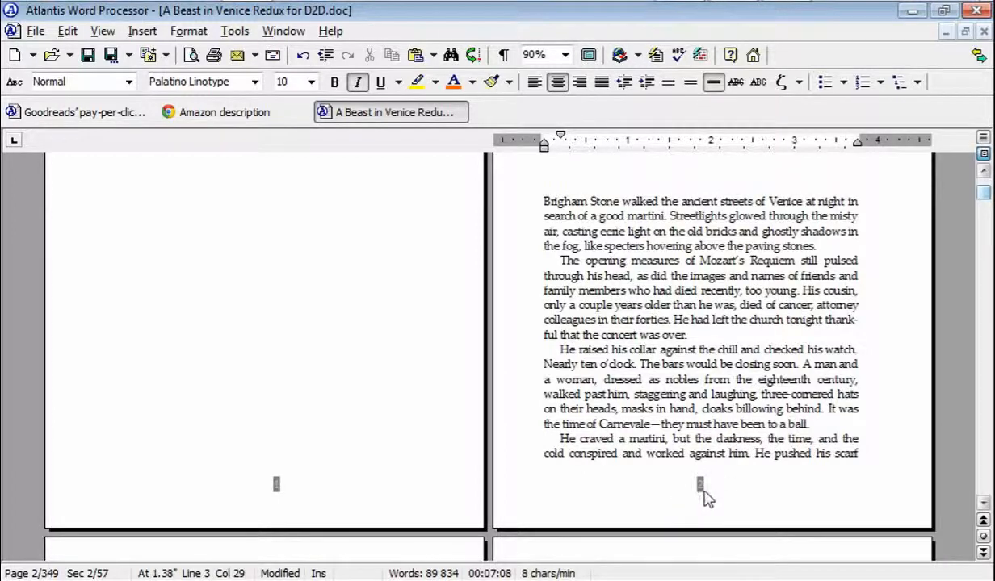
pyautogui.scroll(5, 698, 440)
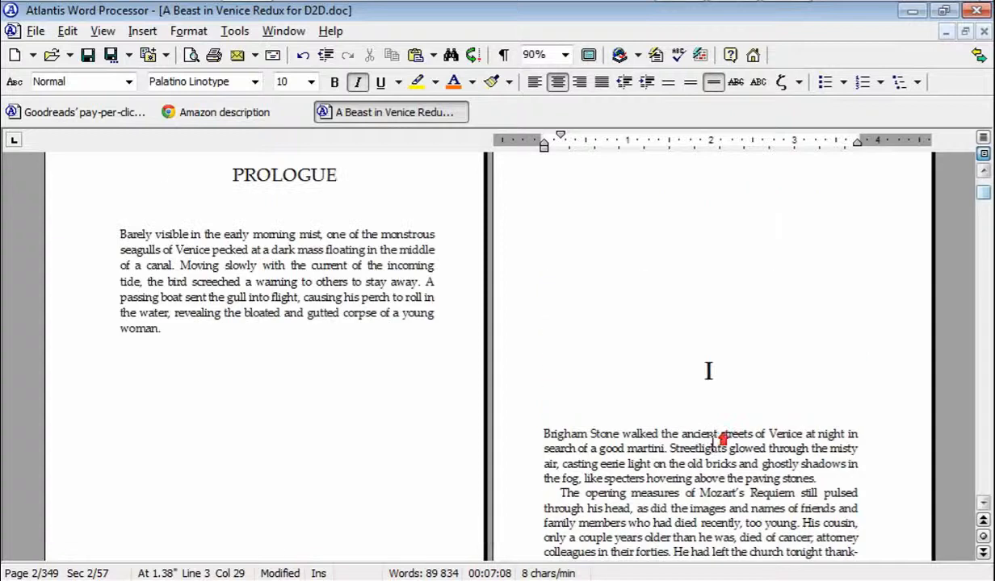
pyautogui.scroll(-10, 717, 450)
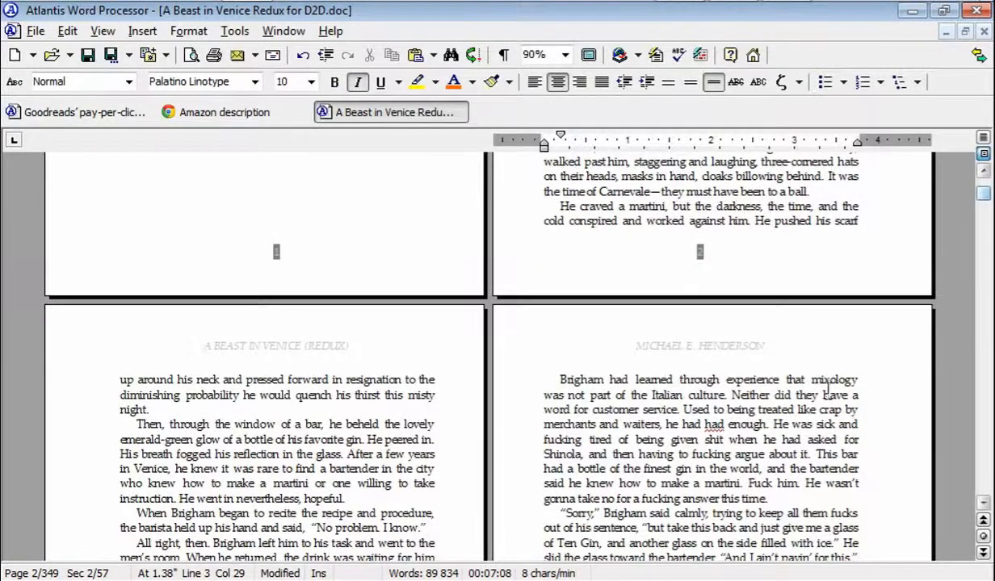
pyautogui.scroll(1, 832, 388)
pyautogui.scroll(5, 826, 395)
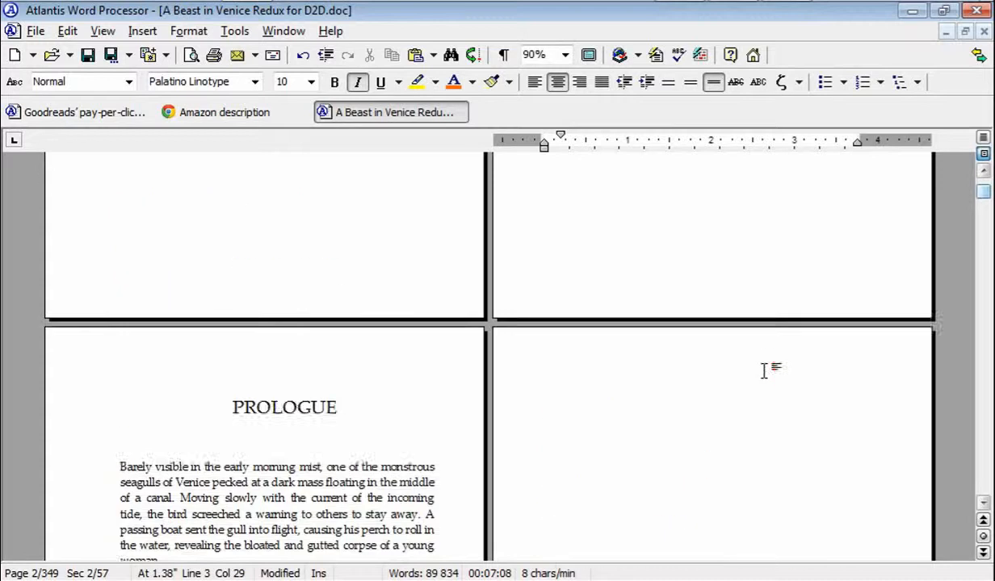
pyautogui.scroll(3, 755, 377)
pyautogui.scroll(6, 744, 384)
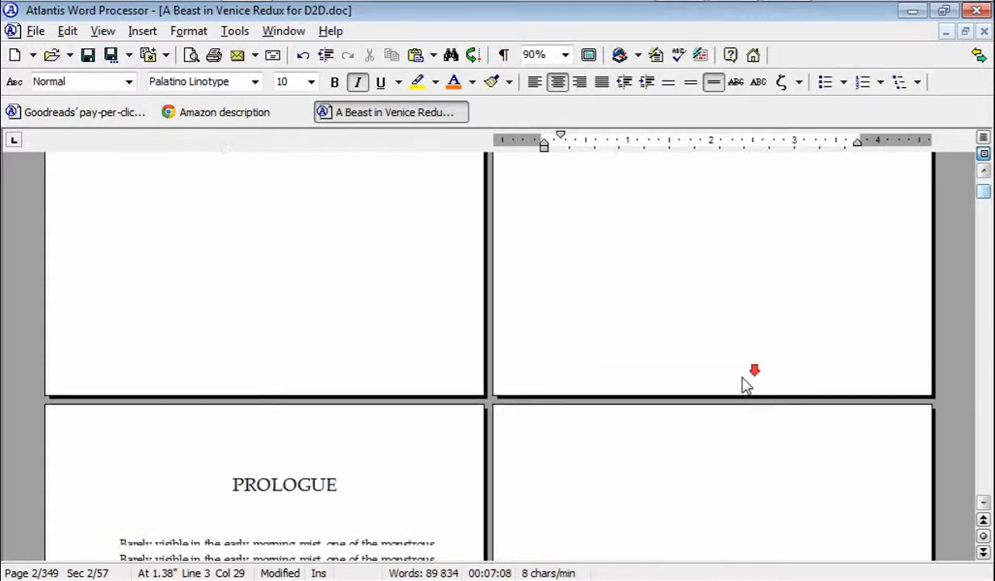
pyautogui.scroll(-3, 731, 382)
pyautogui.scroll(-15, 731, 383)
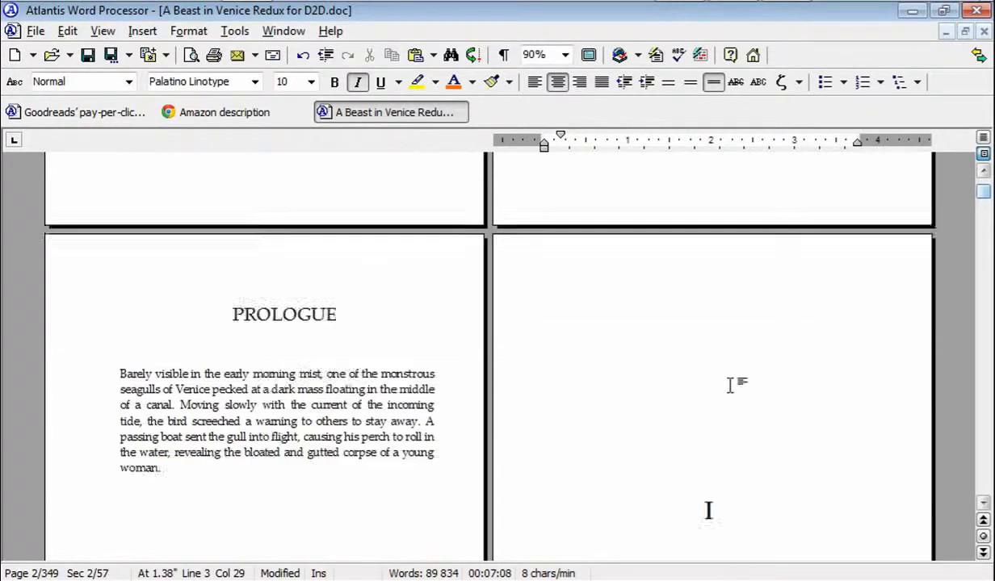
pyautogui.scroll(-1, 731, 393)
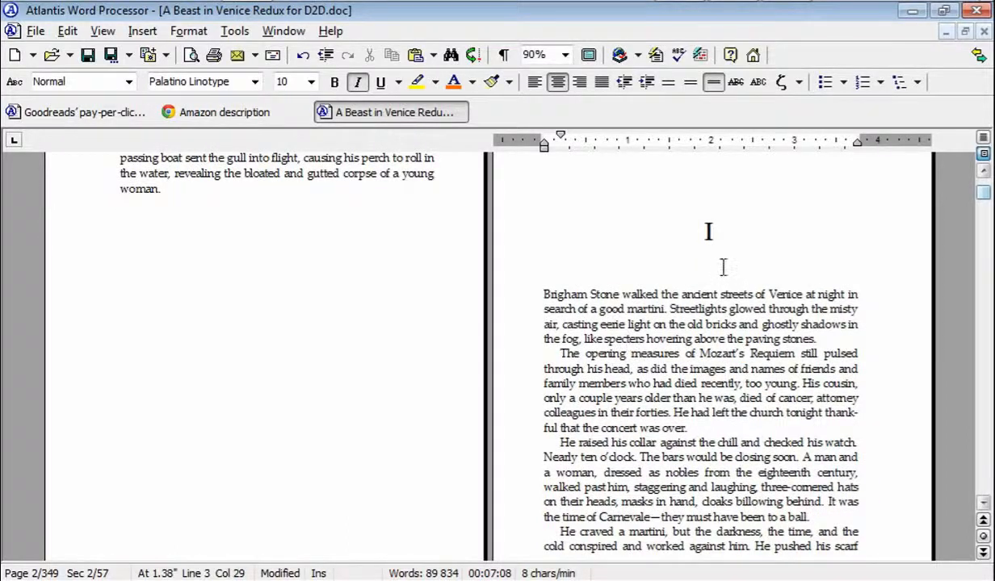
# Step: Set the font of the opening letter "B" of chapter I to Stone Temple SF
pyautogui.scroll(4, 639, 287)
pyautogui.scroll(-2, 637, 294)
pyautogui.scroll(-1, 637, 293)
pyautogui.click(544, 294)
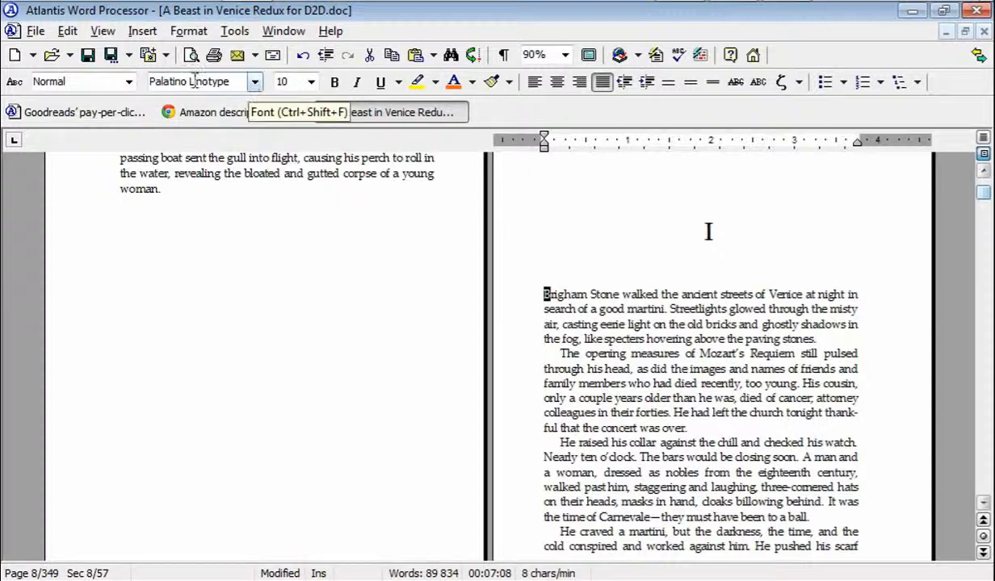
pyautogui.click(156, 81)
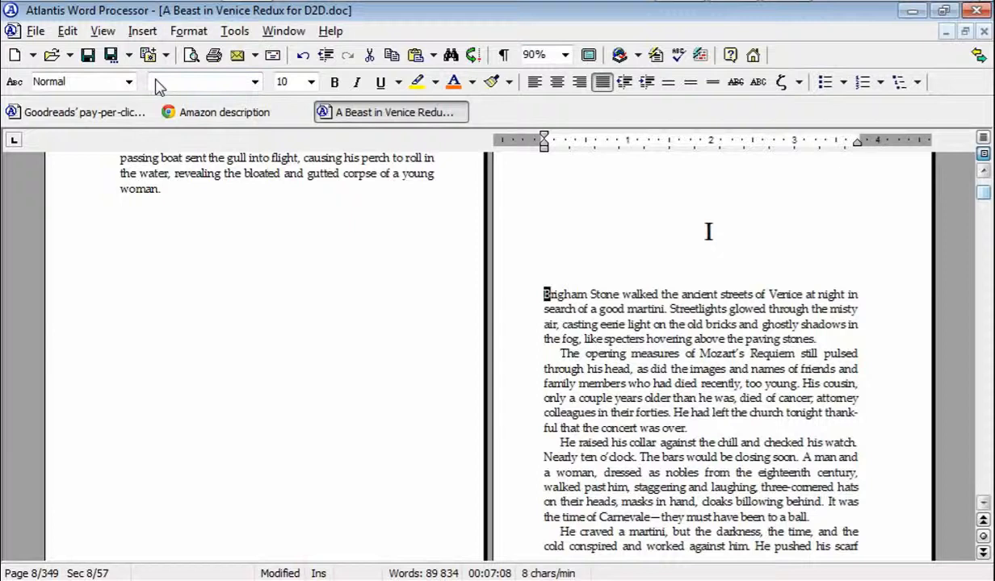
pyautogui.click(255, 81)
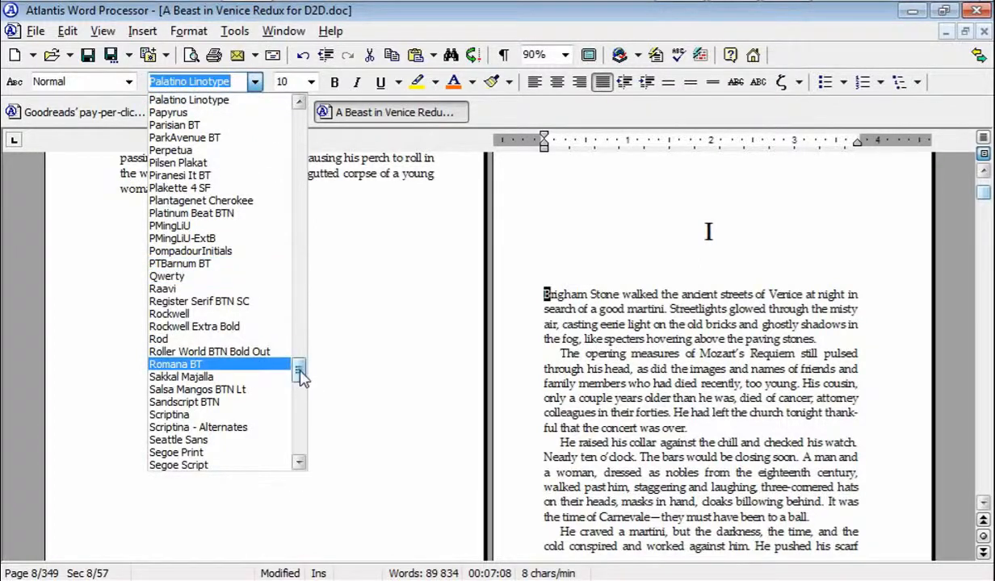
pyautogui.moveTo(299, 374); pyautogui.dragTo(299, 395)
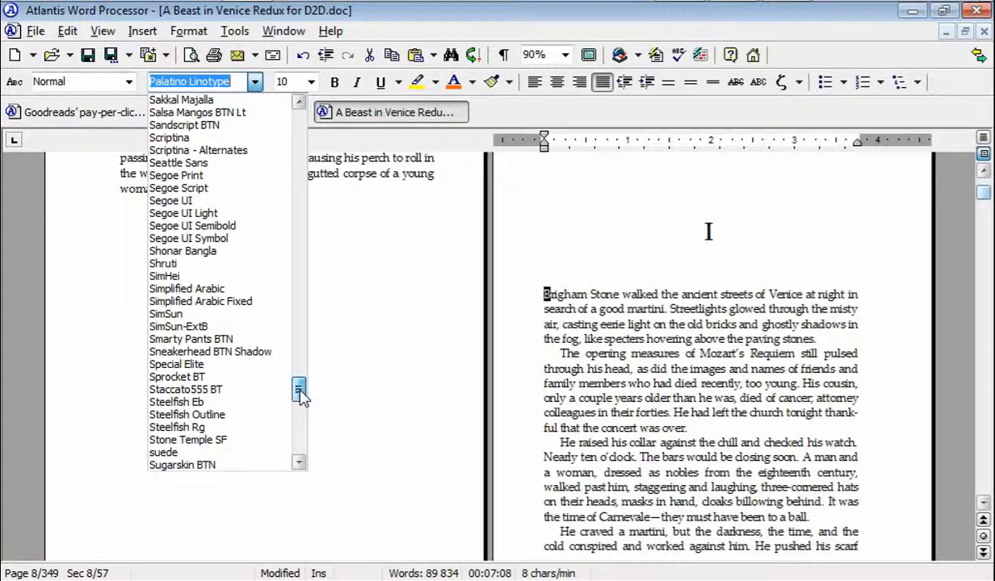
pyautogui.click(202, 440)
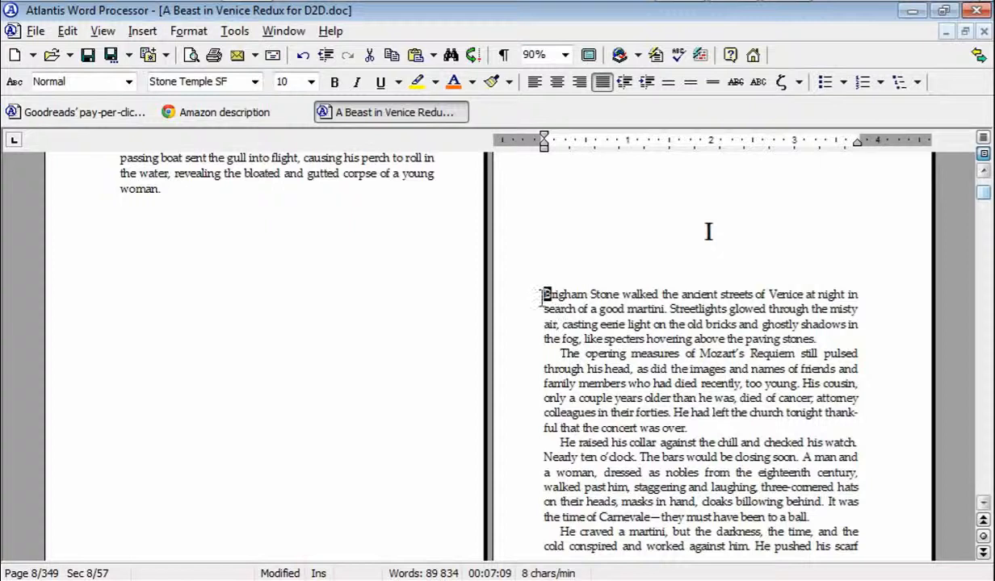
# Step: Enlarge the opening letter "B" of chapter I to 26 points and deselect it
pyautogui.click(311, 82)
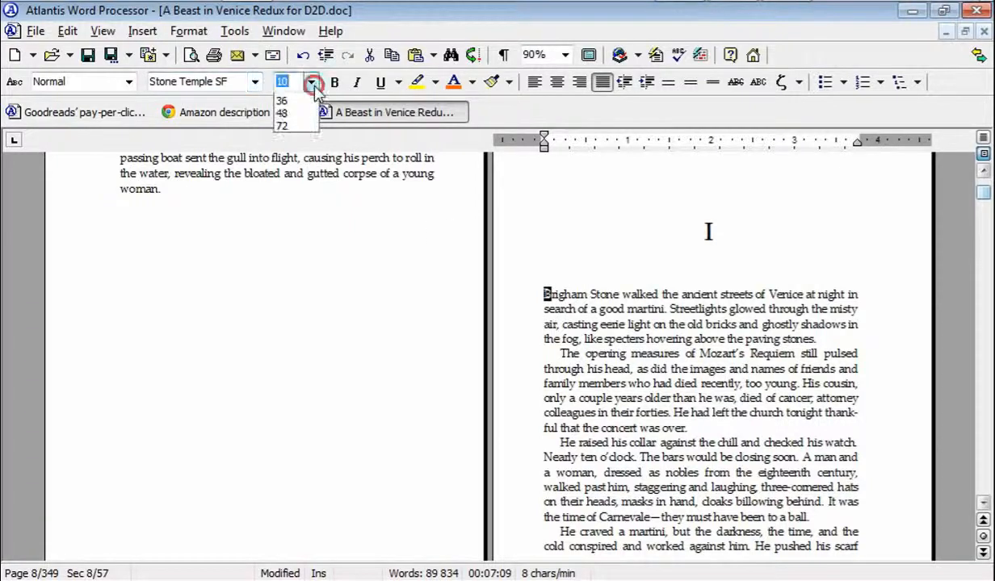
pyautogui.click(286, 246)
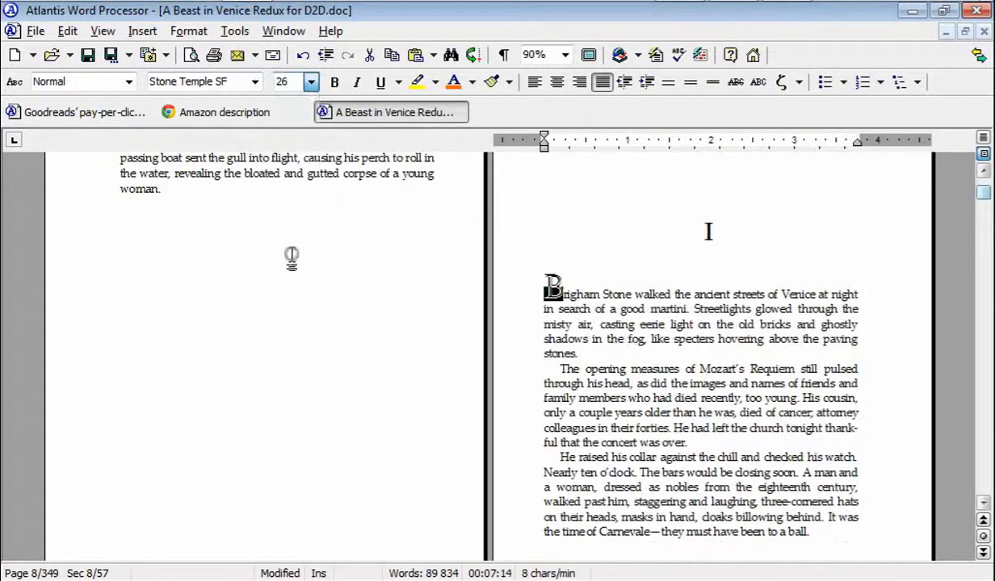
pyautogui.click(601, 349)
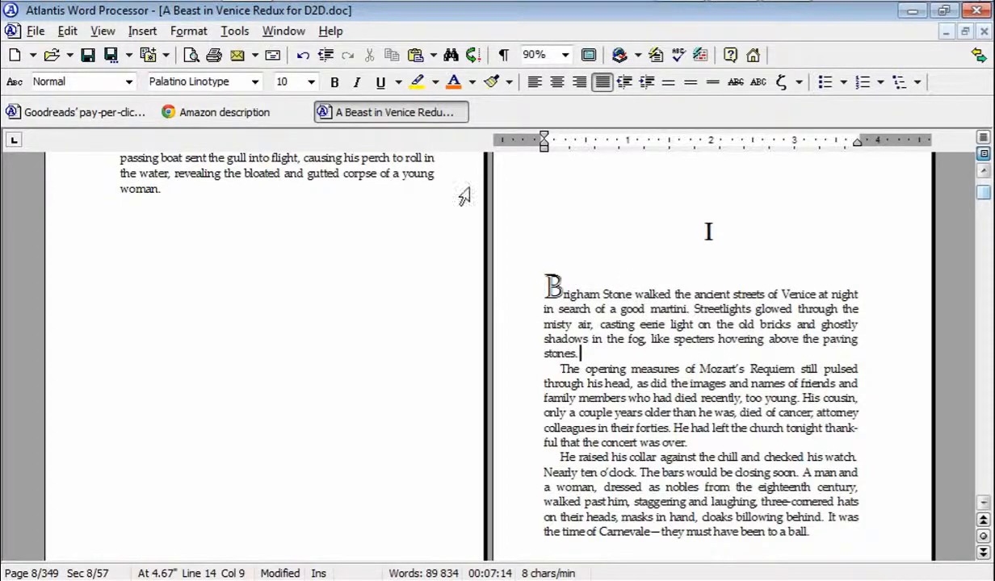
# Step: Start exporting the manuscript as an EPUB eBook named "A Beast in Venice Redux for nothing", overwriting the existing file
pyautogui.click(33, 35)
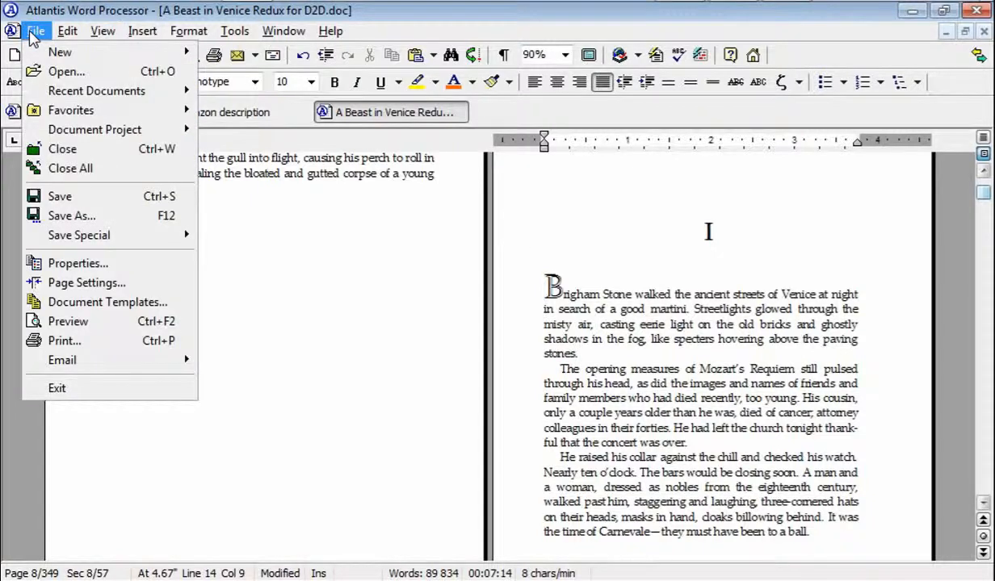
pyautogui.moveTo(65, 242)
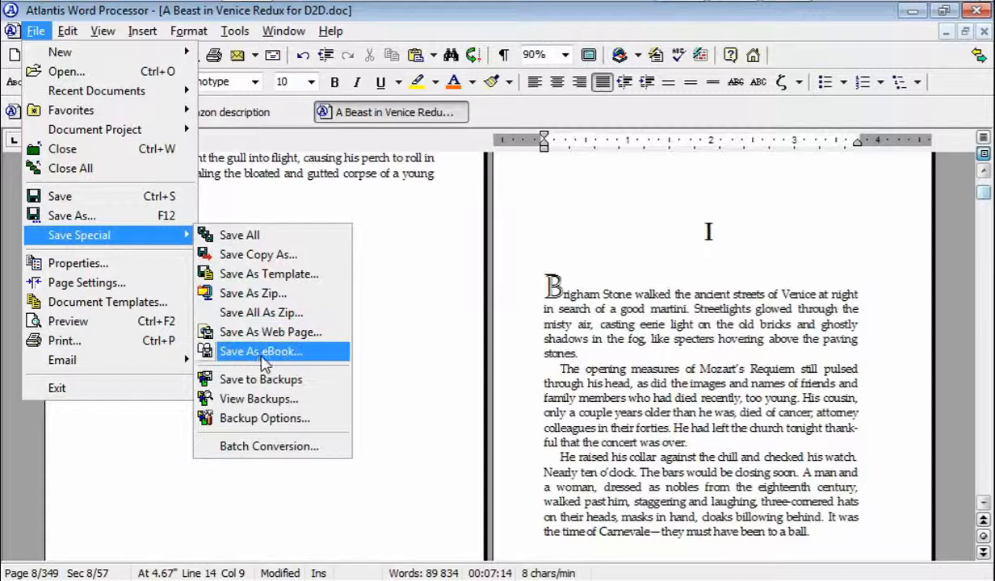
pyautogui.click(260, 355)
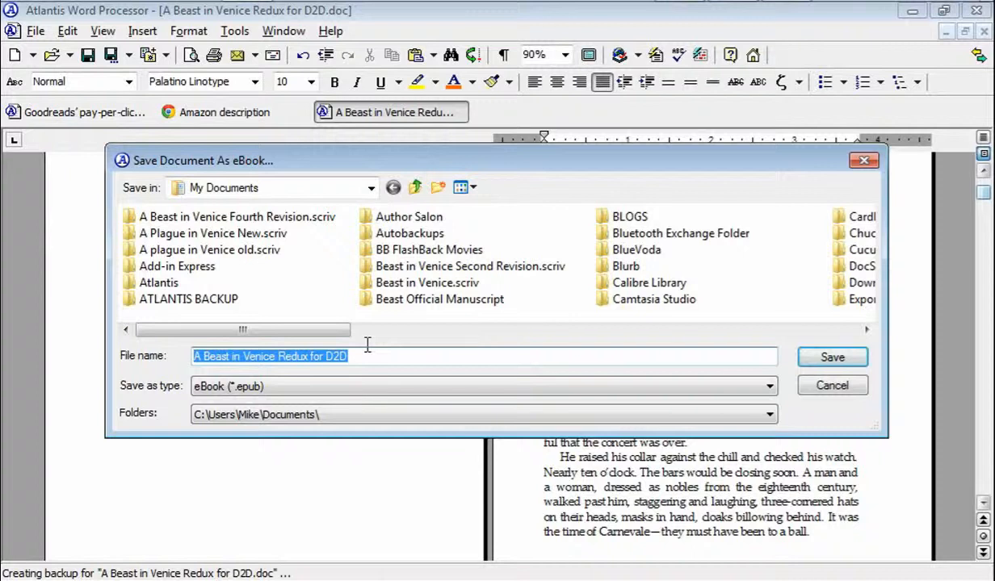
pyautogui.click(367, 350)
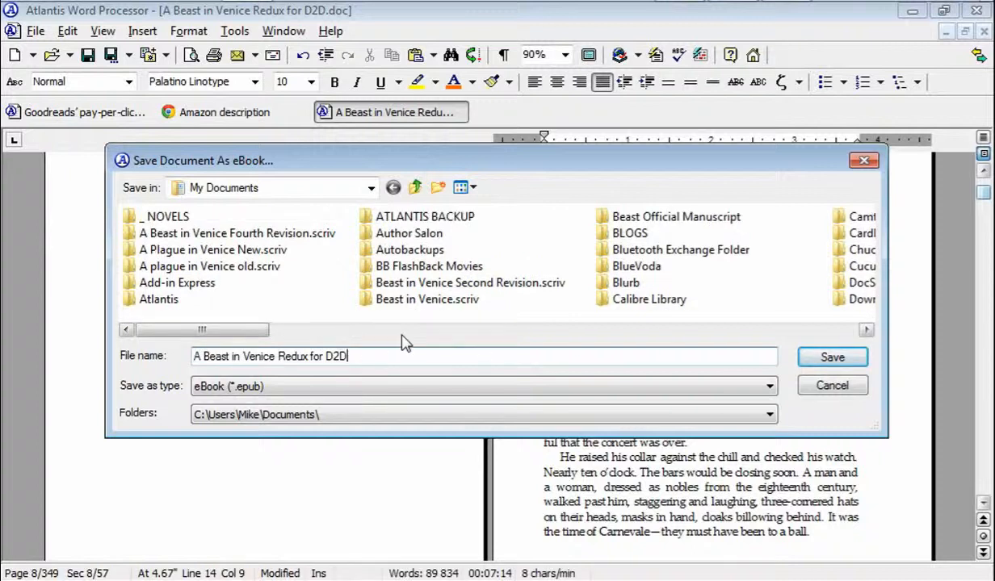
pyautogui.press('BackSpace')
pyautogui.press('BackSpace')
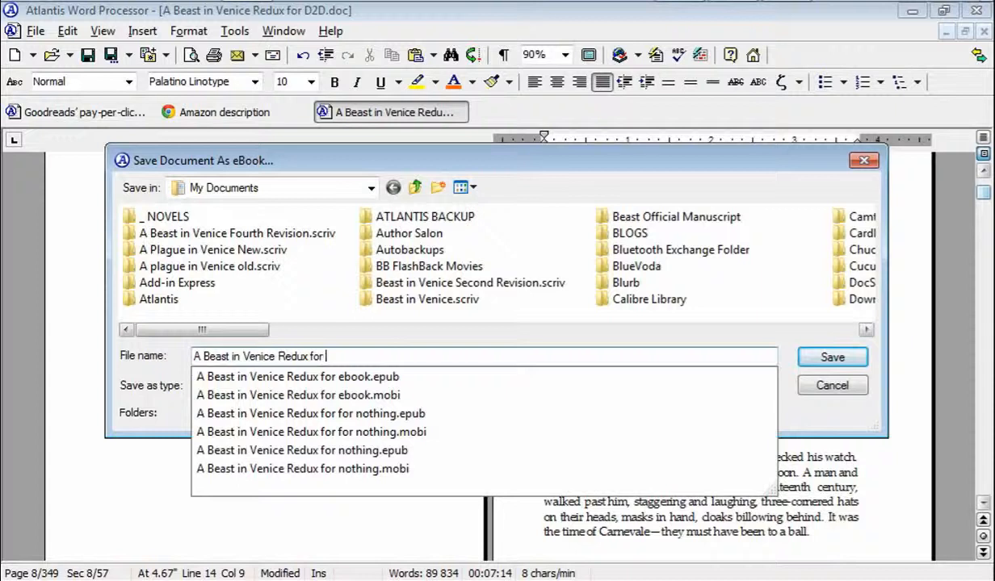
pyautogui.write('nothin')
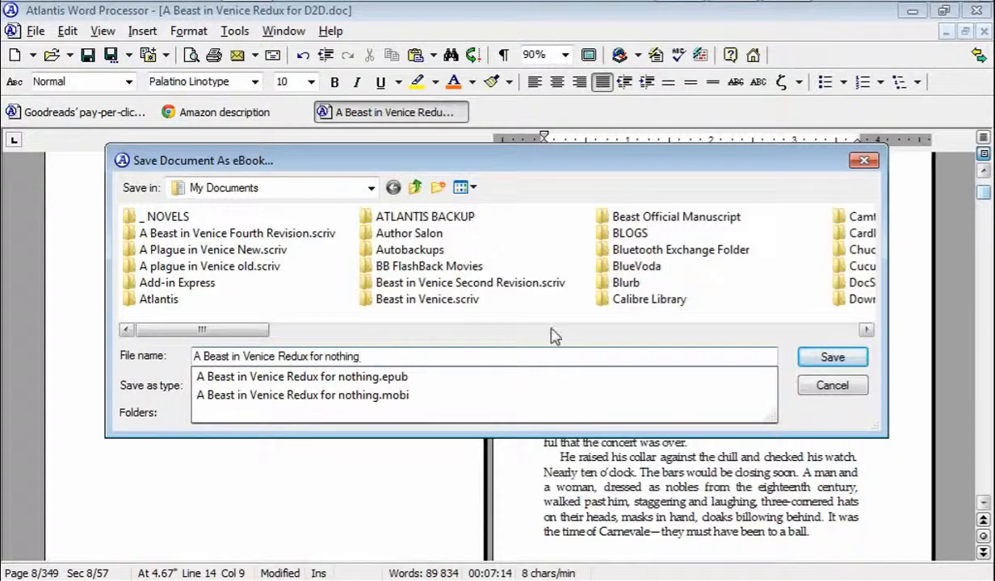
pyautogui.write('g')
pyautogui.click(831, 363)
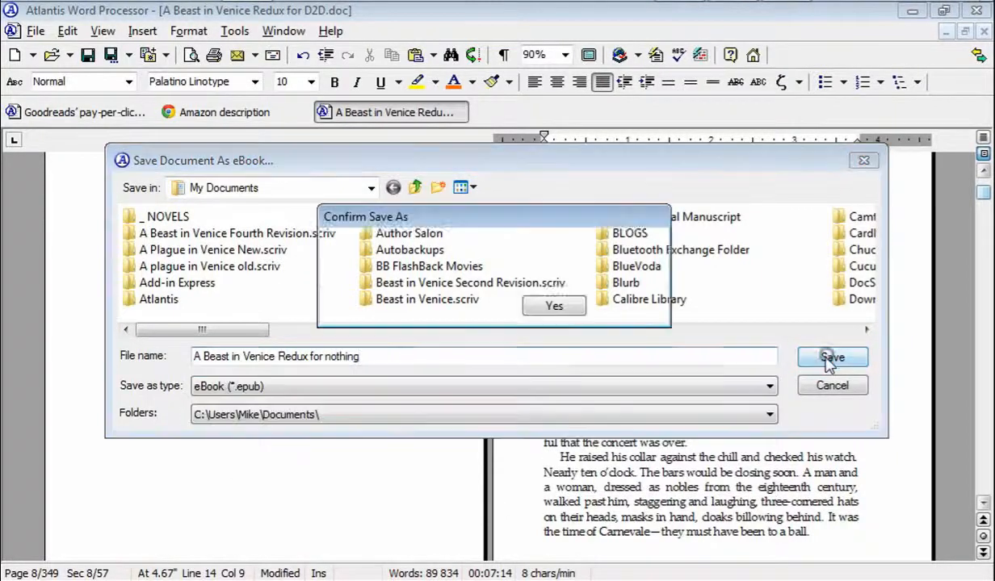
pyautogui.click(572, 310)
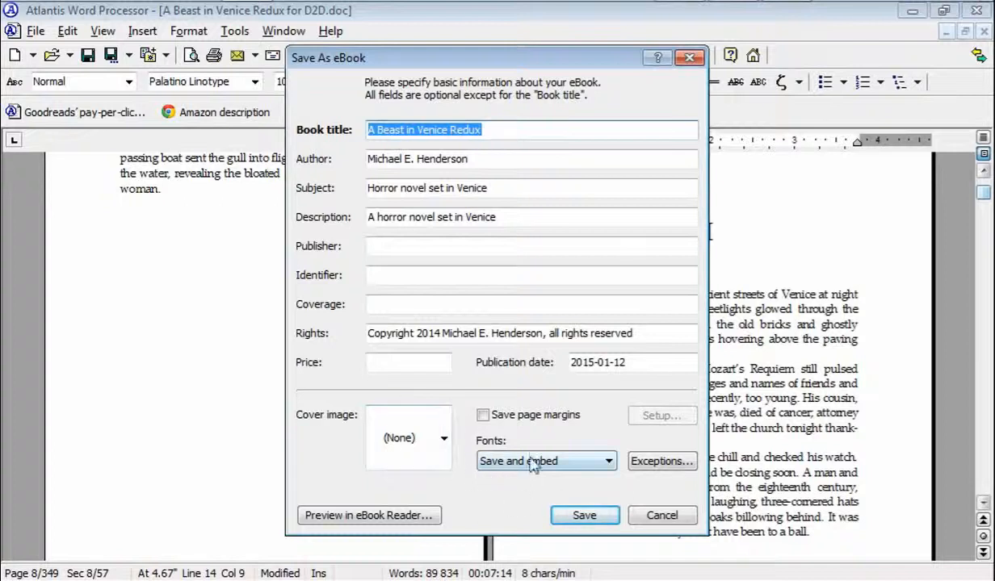
# Step: Set the eBook's fonts to "Save and embed", save the eBook, and allow kindlegen.exe to run
pyautogui.click(608, 464)
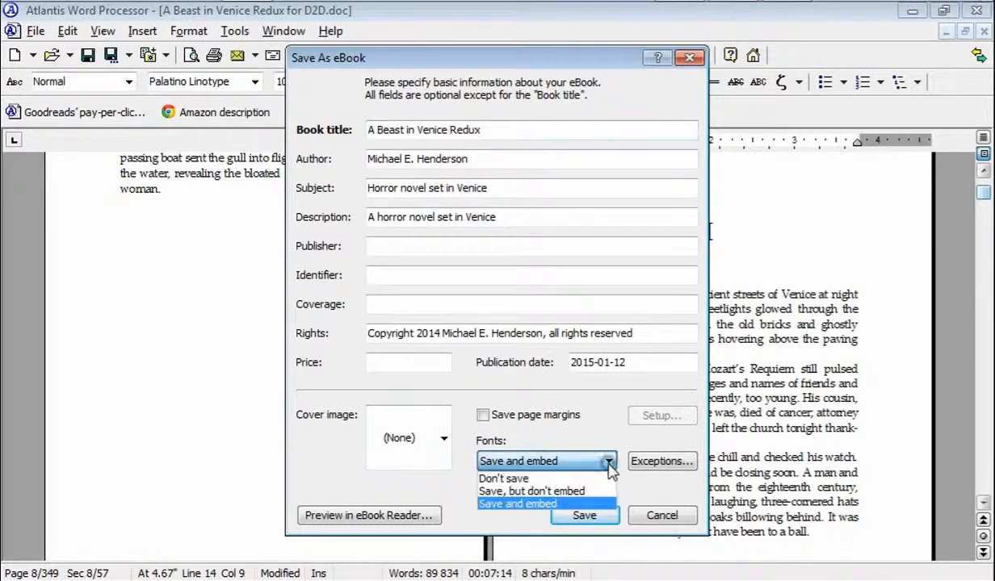
pyautogui.click(531, 505)
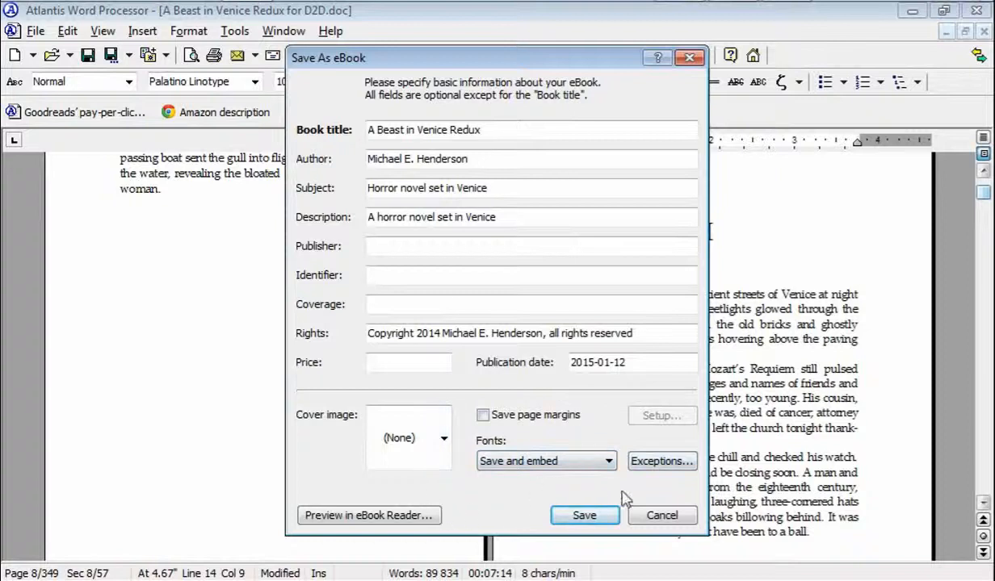
pyautogui.click(582, 517)
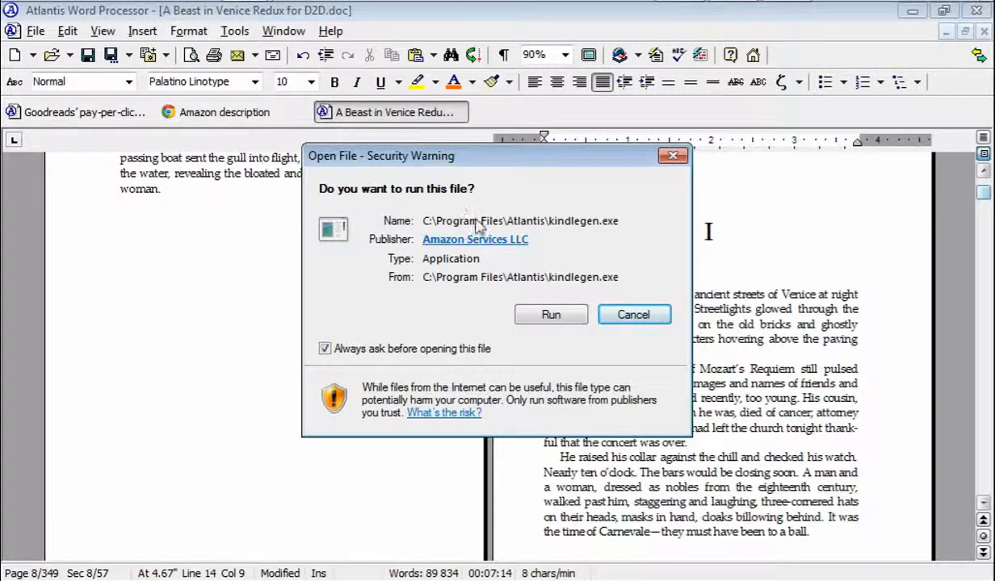
pyautogui.click(560, 314)
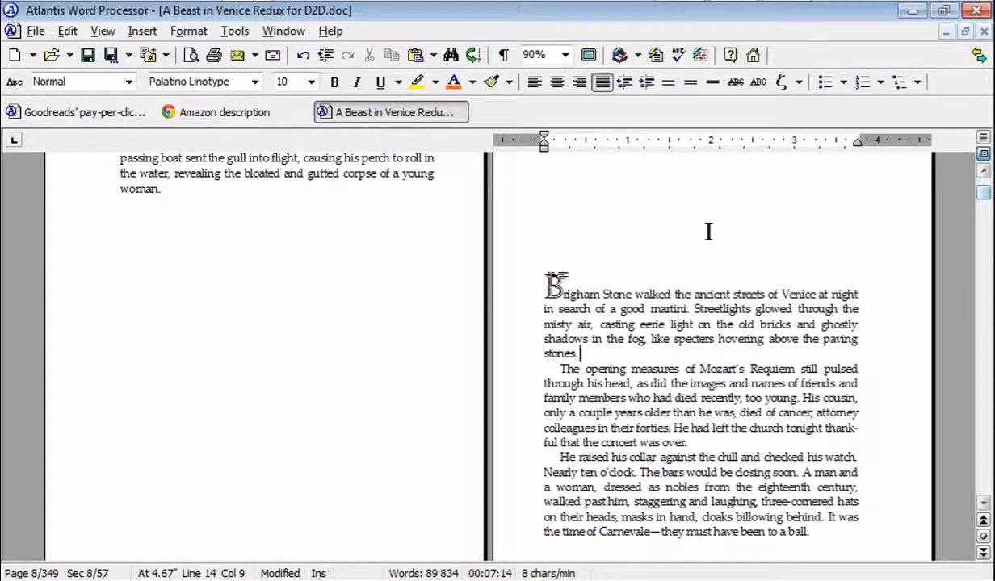
# Step: Switch to Kindle Voyage Previewer and close the book that is open there
pyautogui.hotkey('alt', 'Tab')
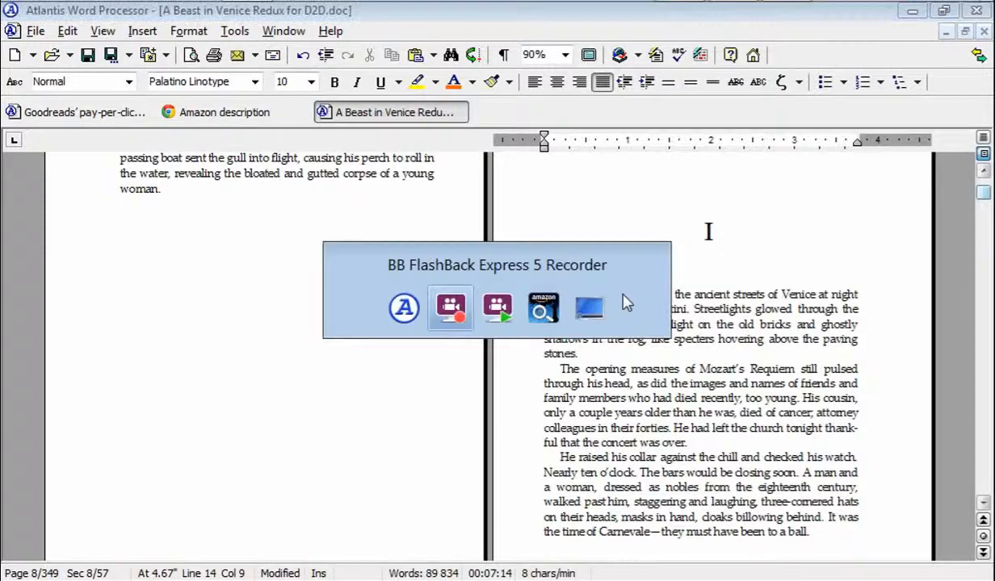
pyautogui.hotkey('alt', 'Tab')
pyautogui.hotkey('alt', 'Tab')
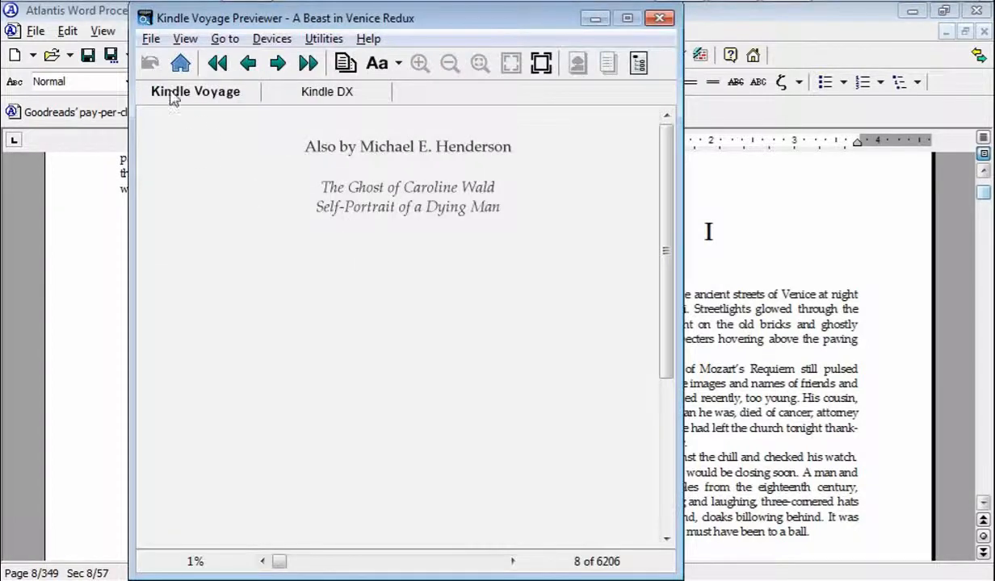
pyautogui.click(151, 39)
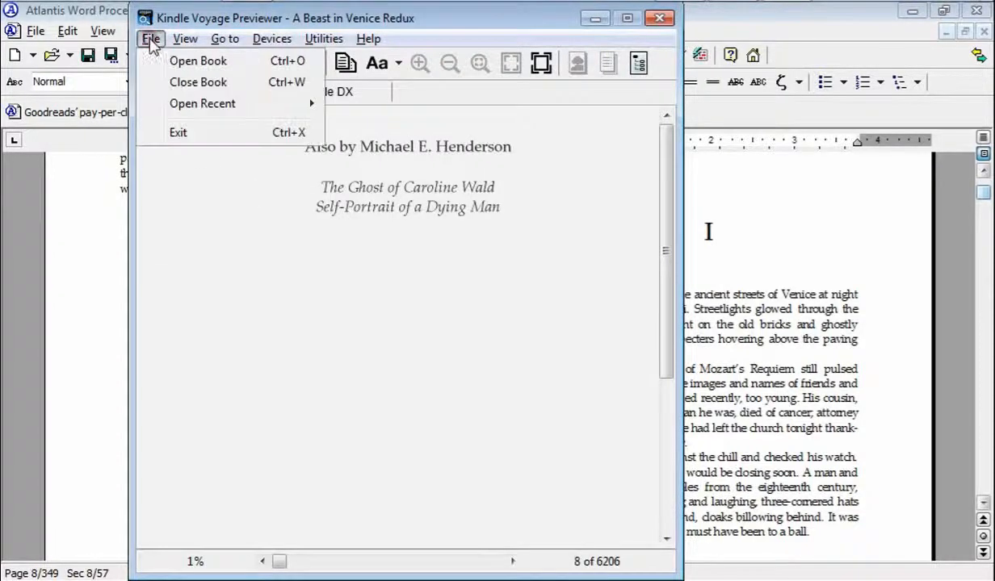
pyautogui.click(176, 84)
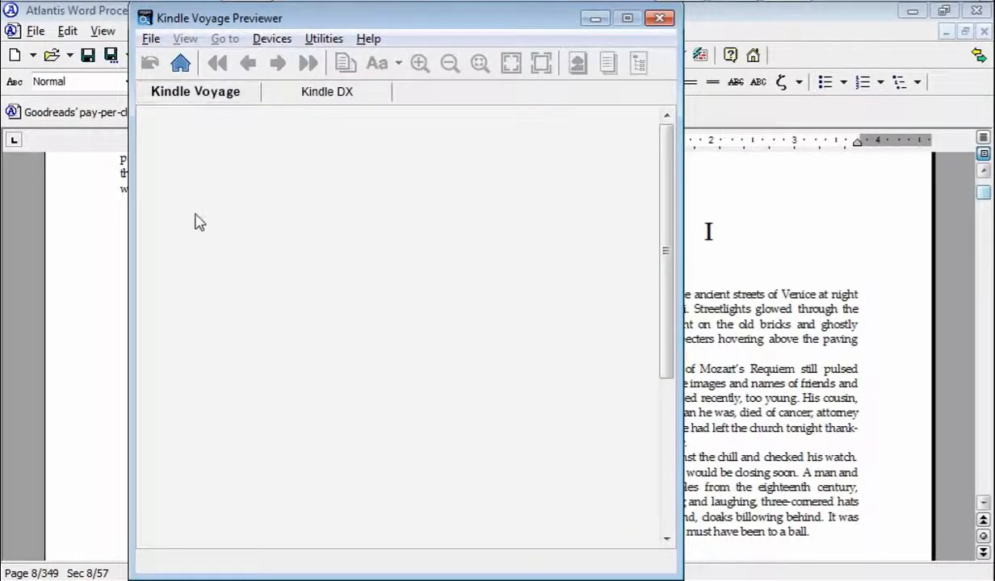
# Step: Open the eBook "A Beast in Venice Redux for nothing" from the Documents library
pyautogui.click(151, 38)
pyautogui.click(180, 62)
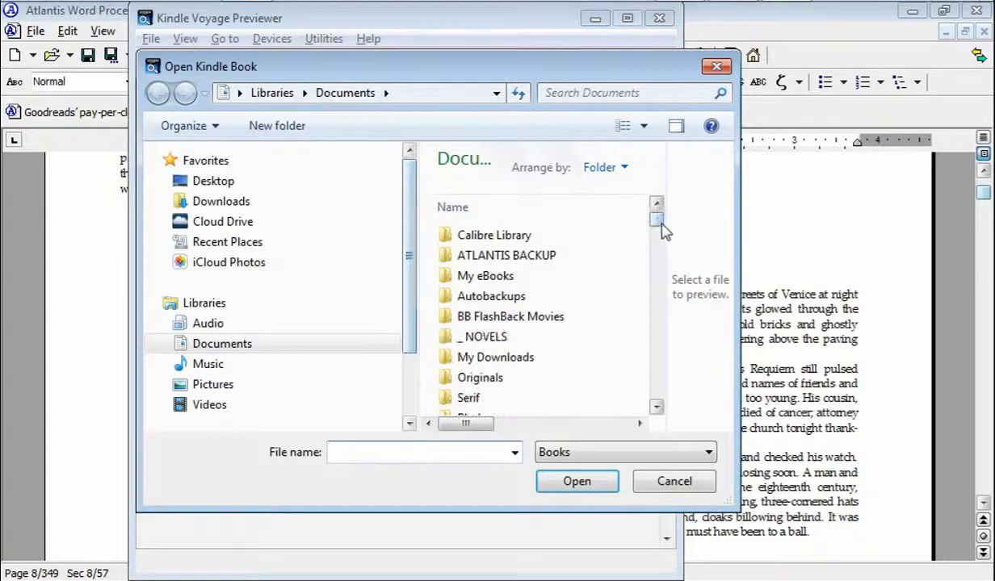
pyautogui.moveTo(662, 230); pyautogui.dragTo(667, 326)
pyautogui.click(517, 295)
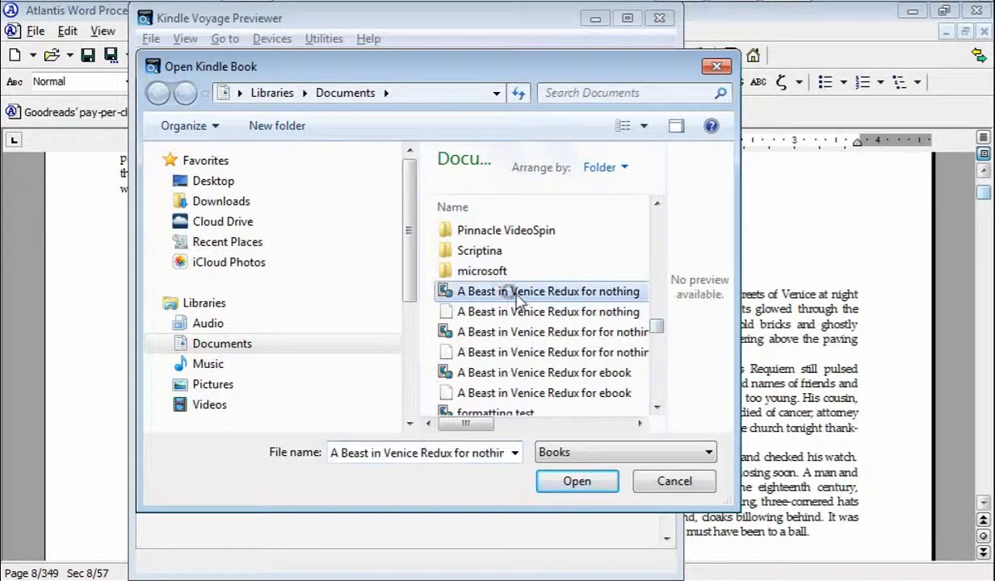
pyautogui.click(575, 481)
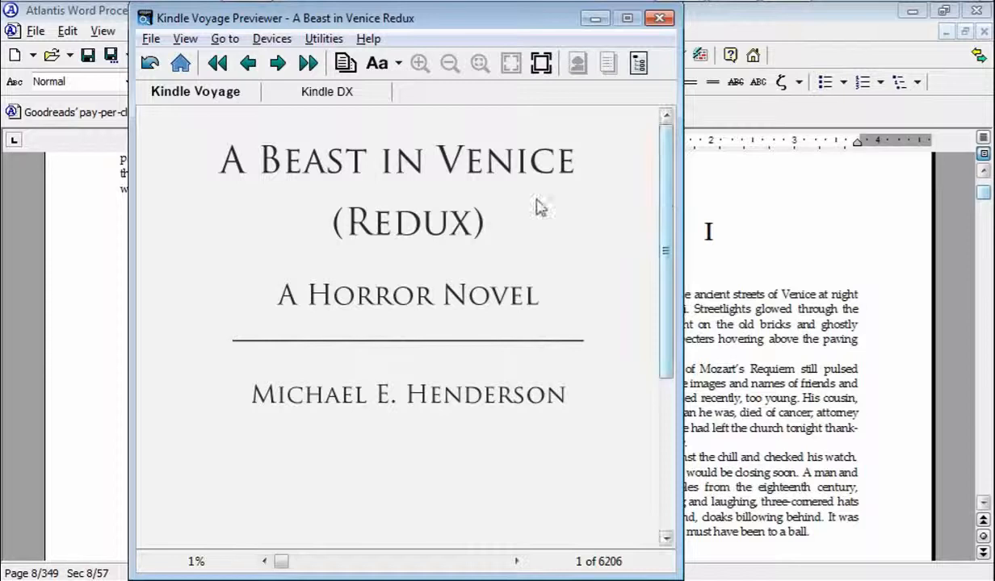
# Step: Examine the eBook's pages from the title and copyright pages through Part One and the Prologue to the opening of chapter I
pyautogui.click(278, 65)
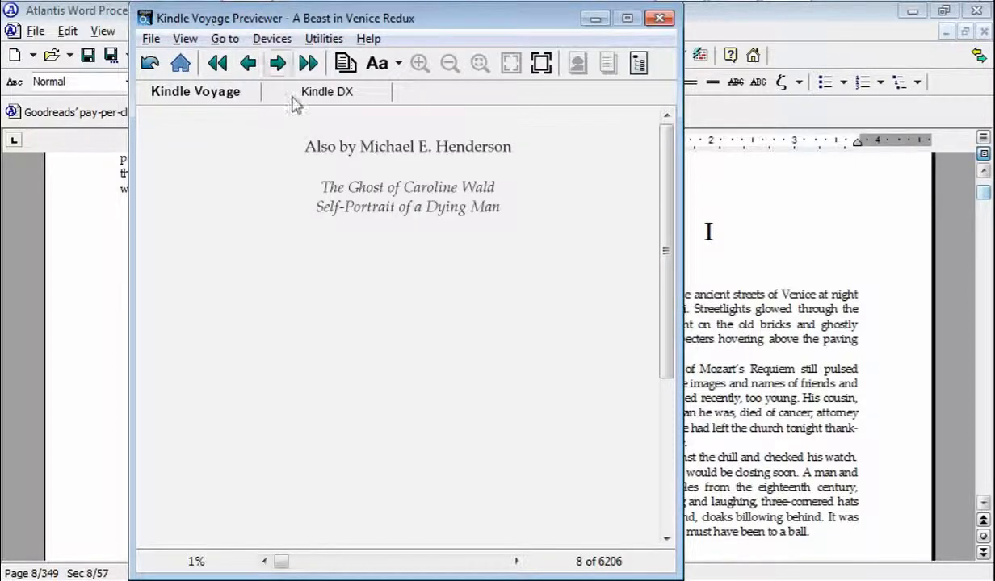
pyautogui.click(276, 63)
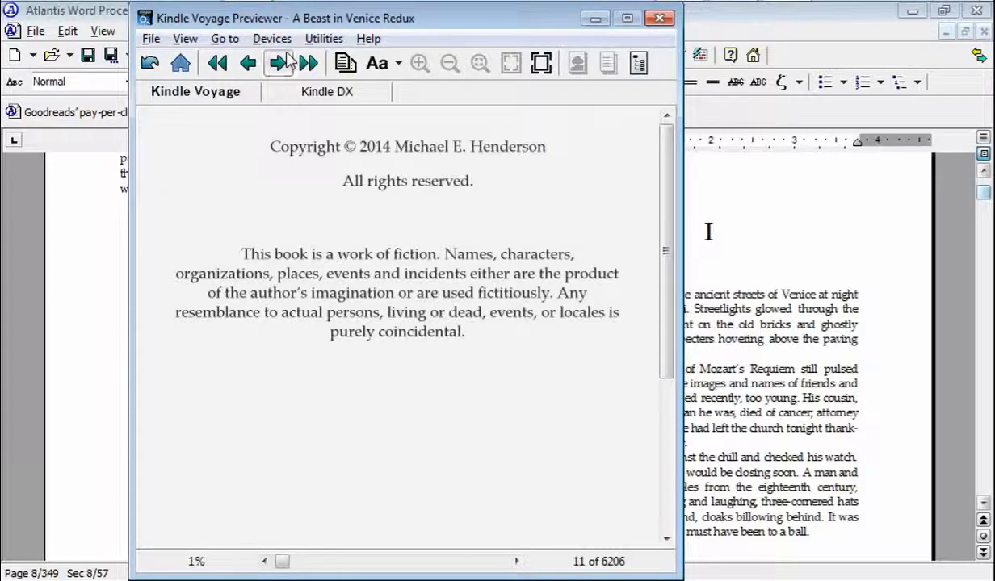
pyautogui.click(278, 63)
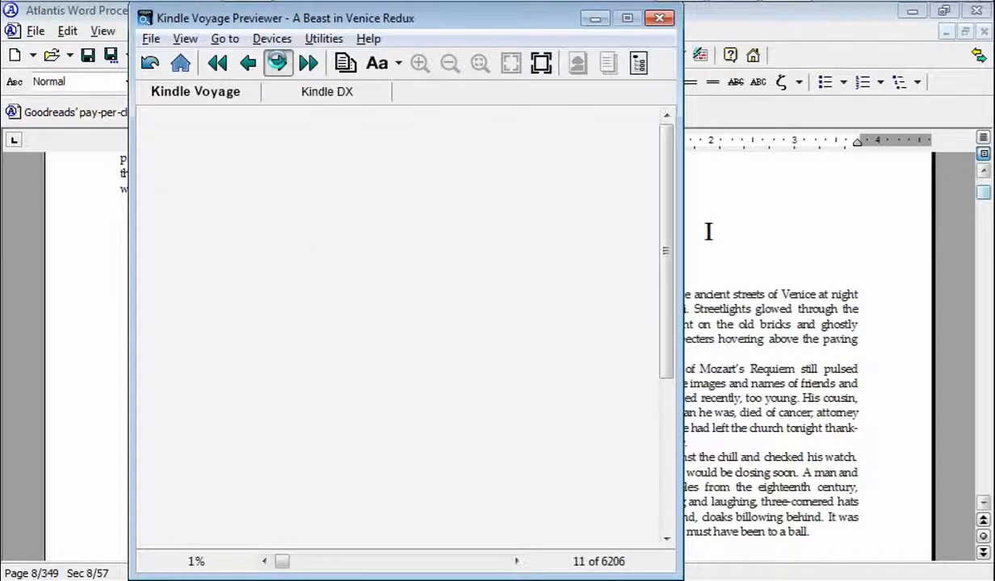
pyautogui.click(276, 63)
pyautogui.click(278, 63)
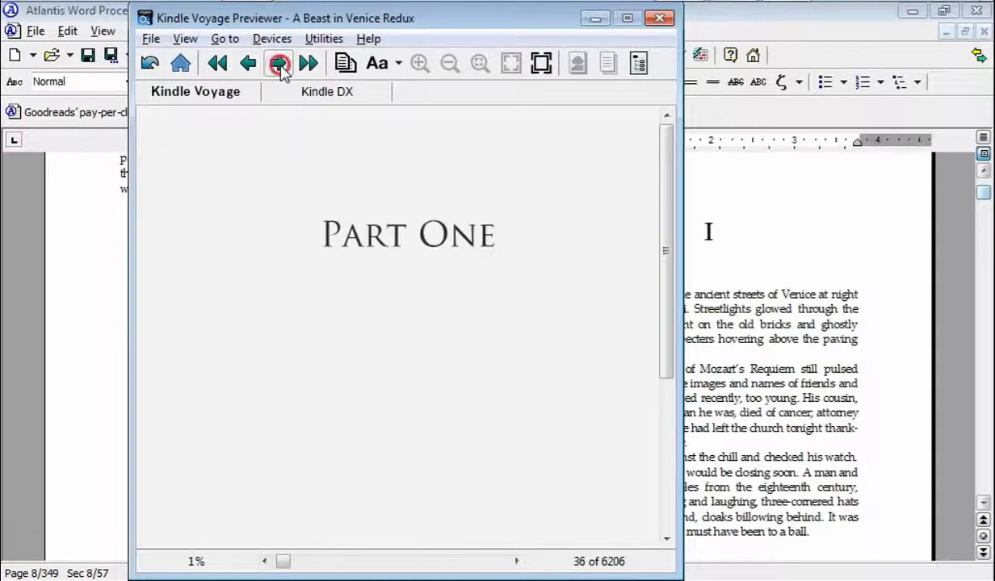
pyautogui.click(278, 64)
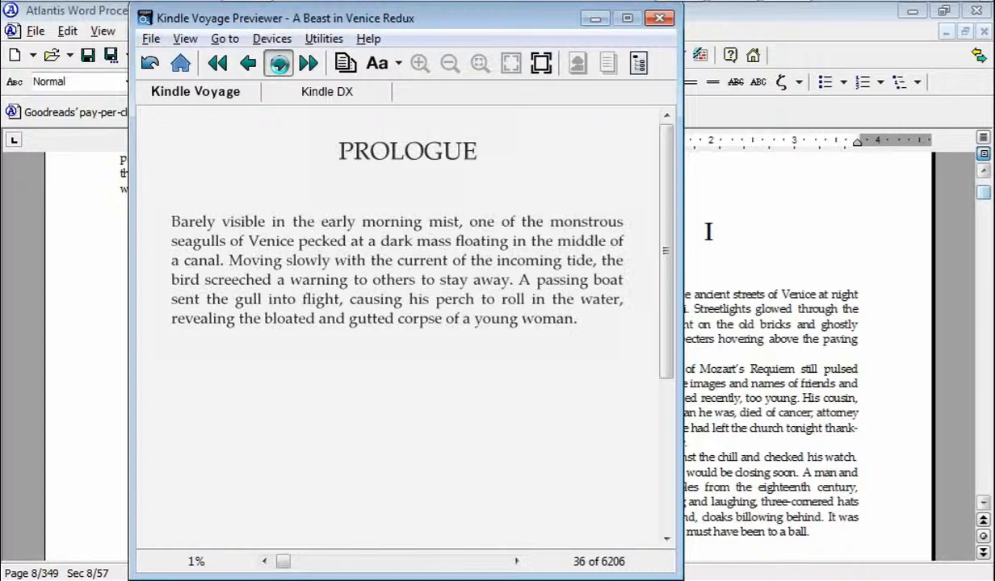
pyautogui.click(278, 63)
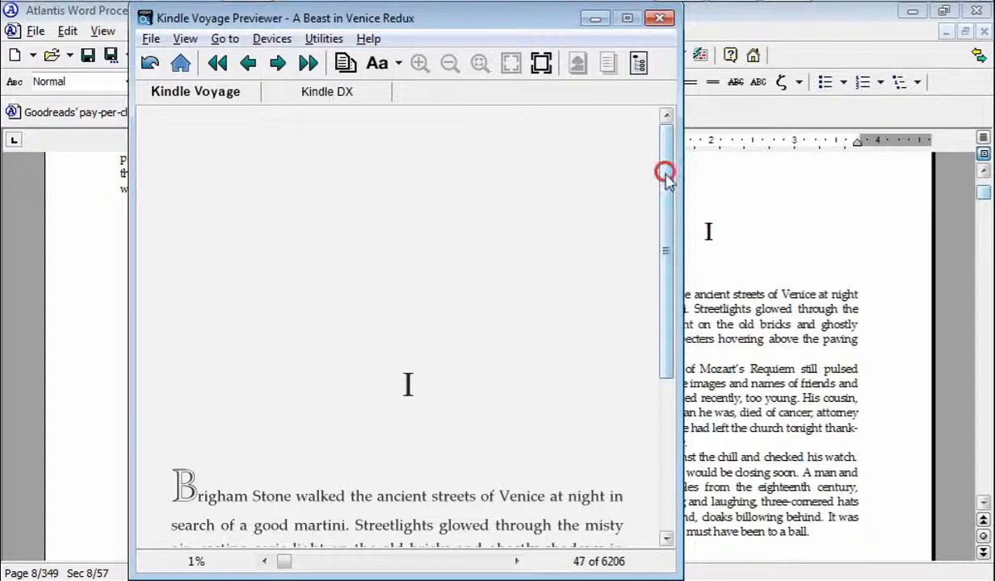
pyautogui.moveTo(666, 178); pyautogui.dragTo(664, 235)
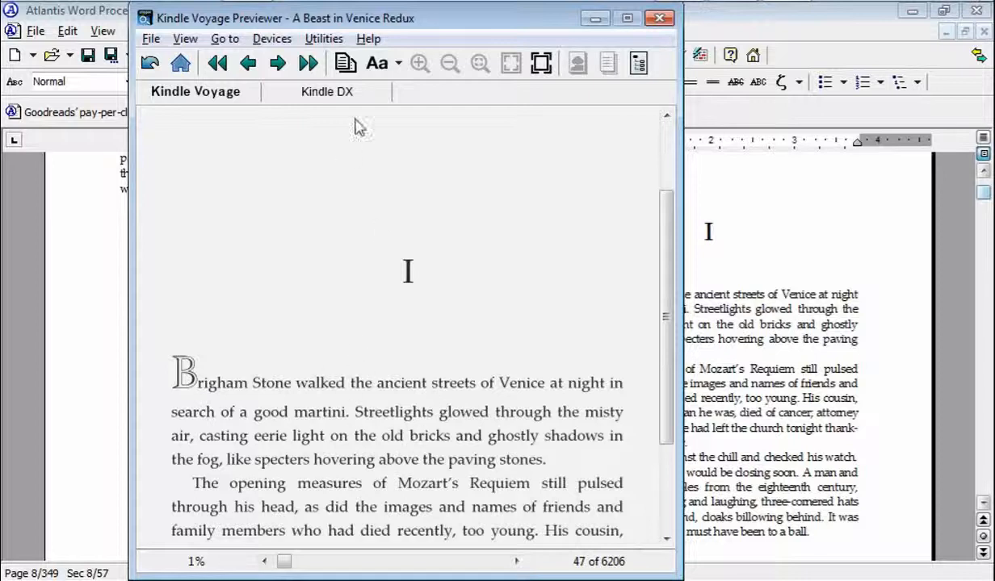
# Step: Change the preview's font face to Baskerville to check the decorative initial of chapter I
pyautogui.click(399, 63)
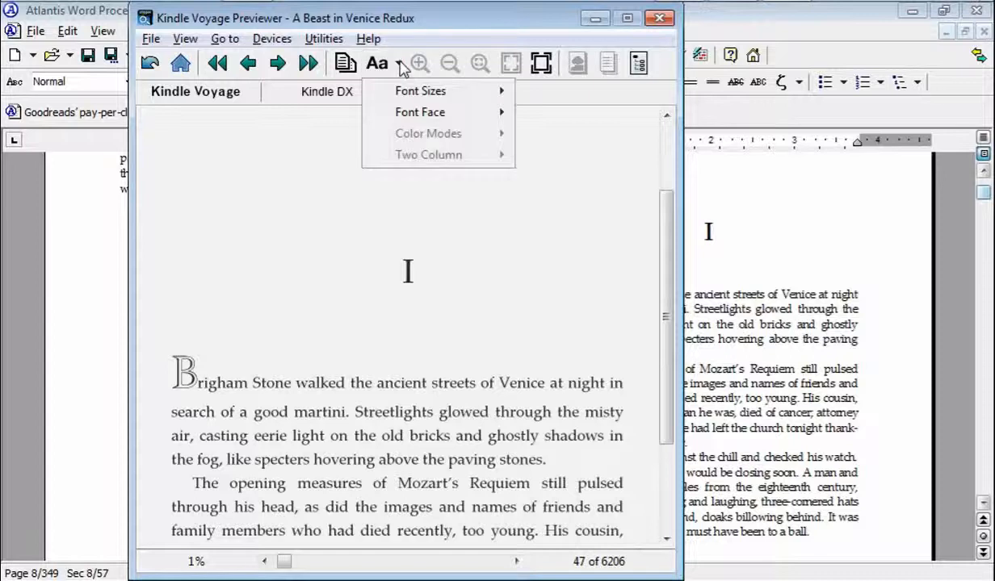
pyautogui.moveTo(493, 114)
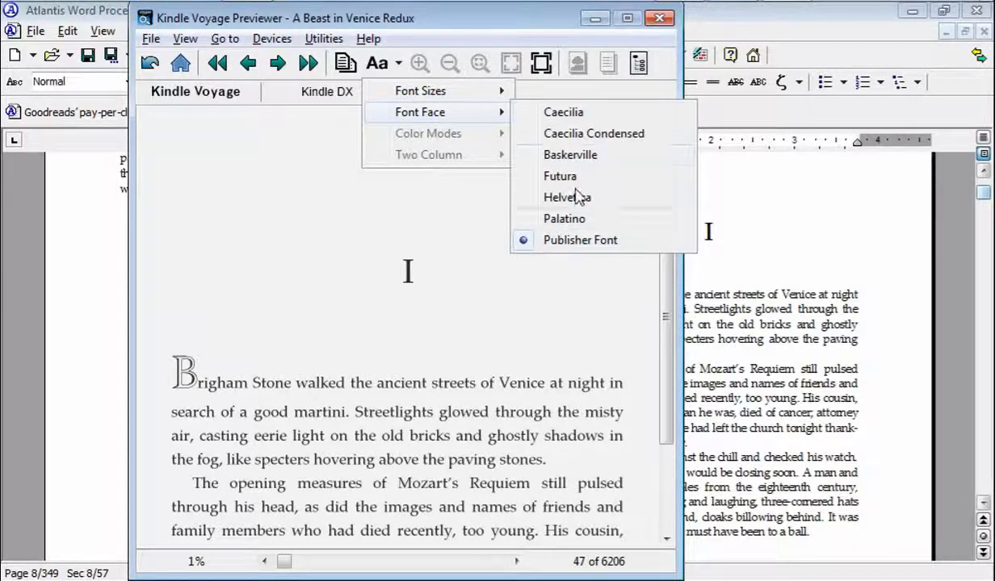
pyautogui.click(568, 157)
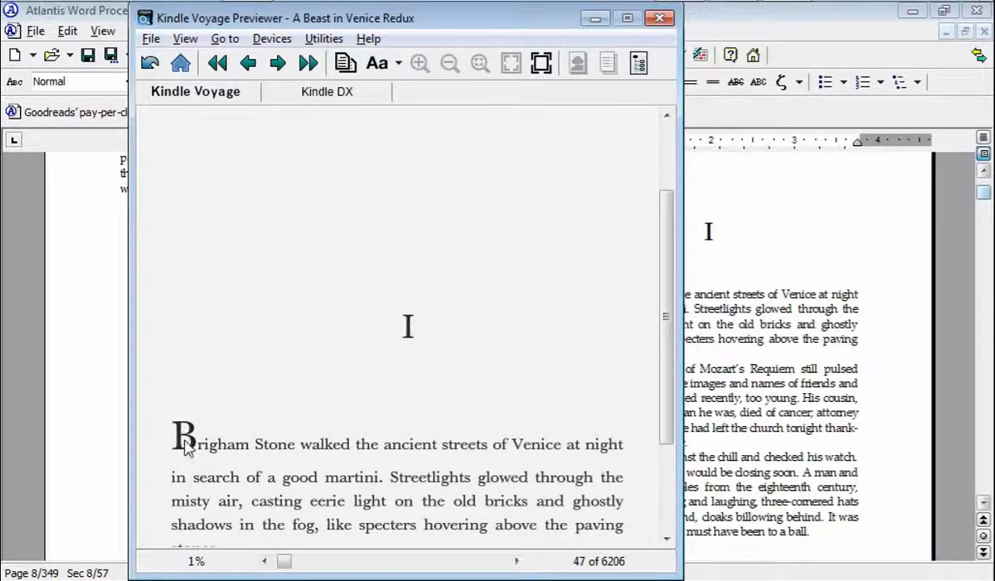
# Step: Switch the preview's font face to Caecilia Condensed and view the opening paragraphs of chapter I
pyautogui.click(396, 65)
pyautogui.moveTo(433, 119)
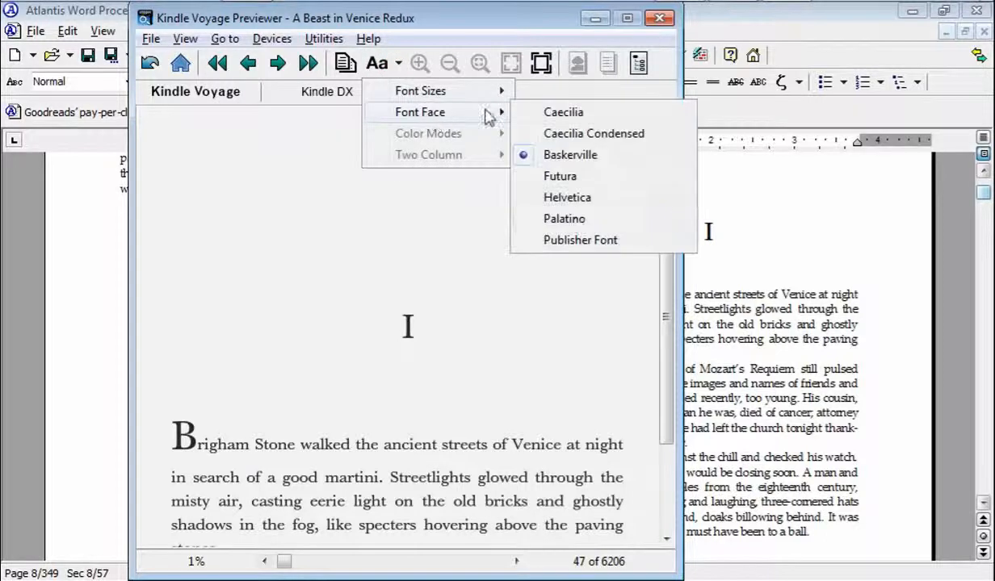
pyautogui.click(563, 136)
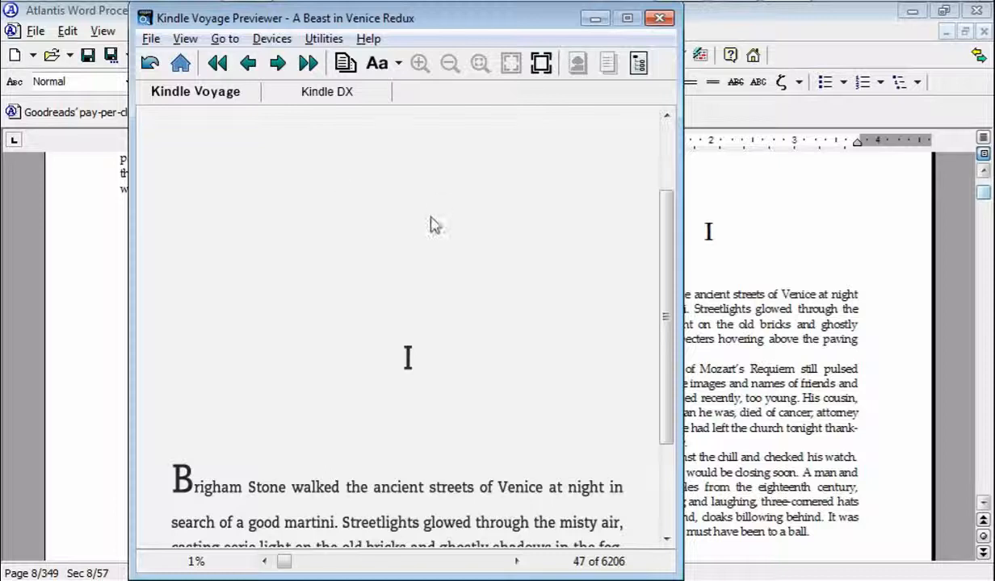
pyautogui.moveTo(664, 276); pyautogui.dragTo(668, 393)
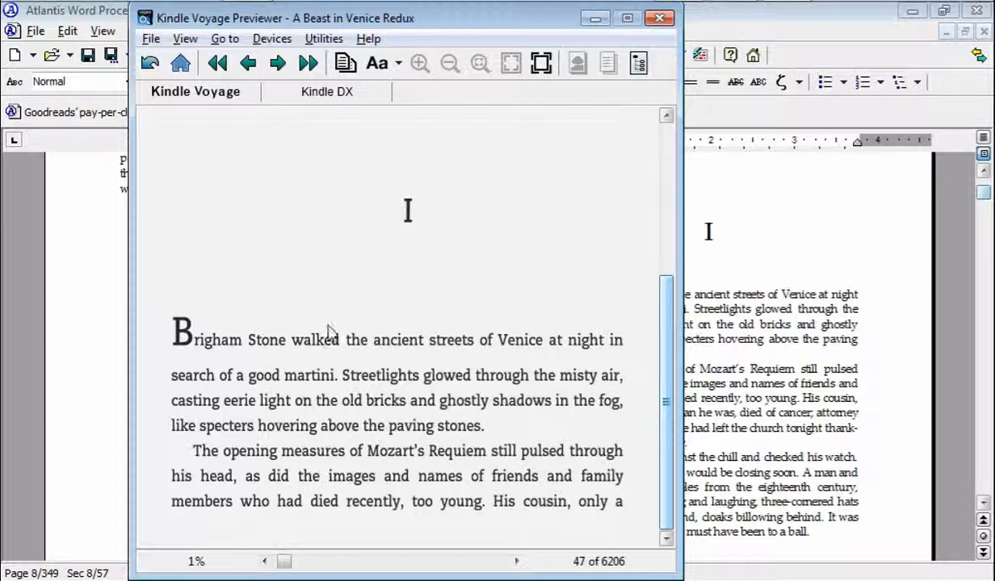